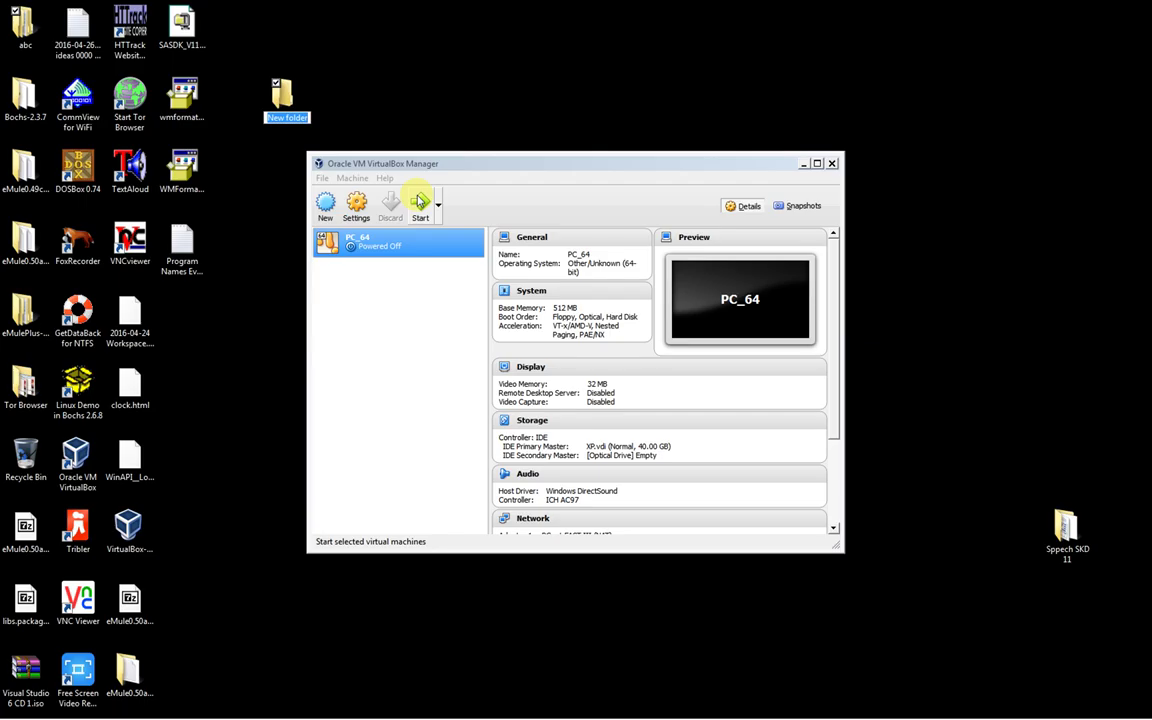
- Name the new desktop folder Installers
{"action": "type", "text": "Installers"}
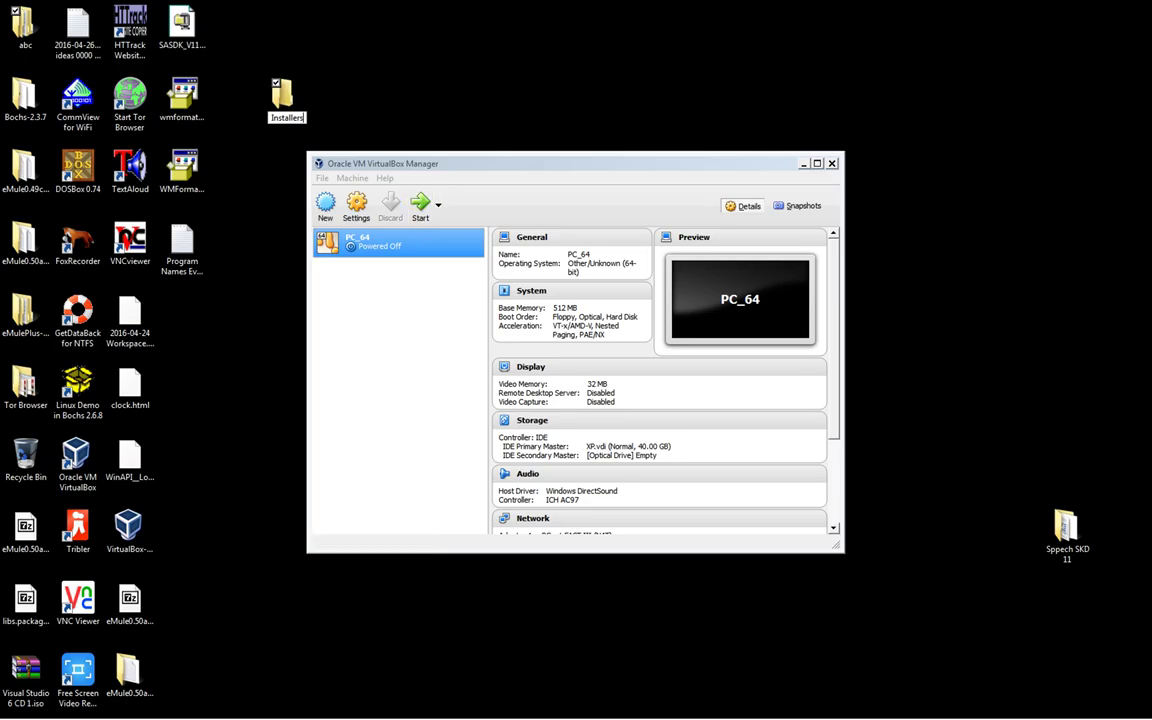
{"action": "key", "text": "Return"}
{"action": "left_click", "coordinate": [182, 30]}
{"action": "double_click", "coordinate": [182, 30]}
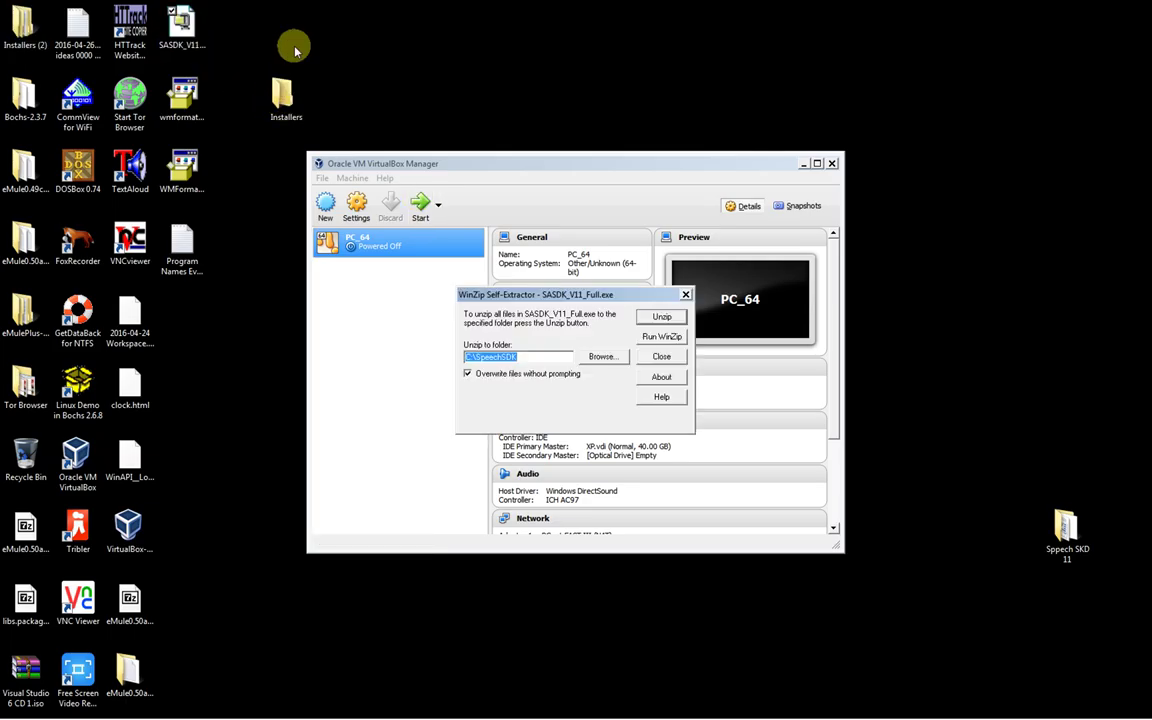
{"action": "key", "text": "Escape"}
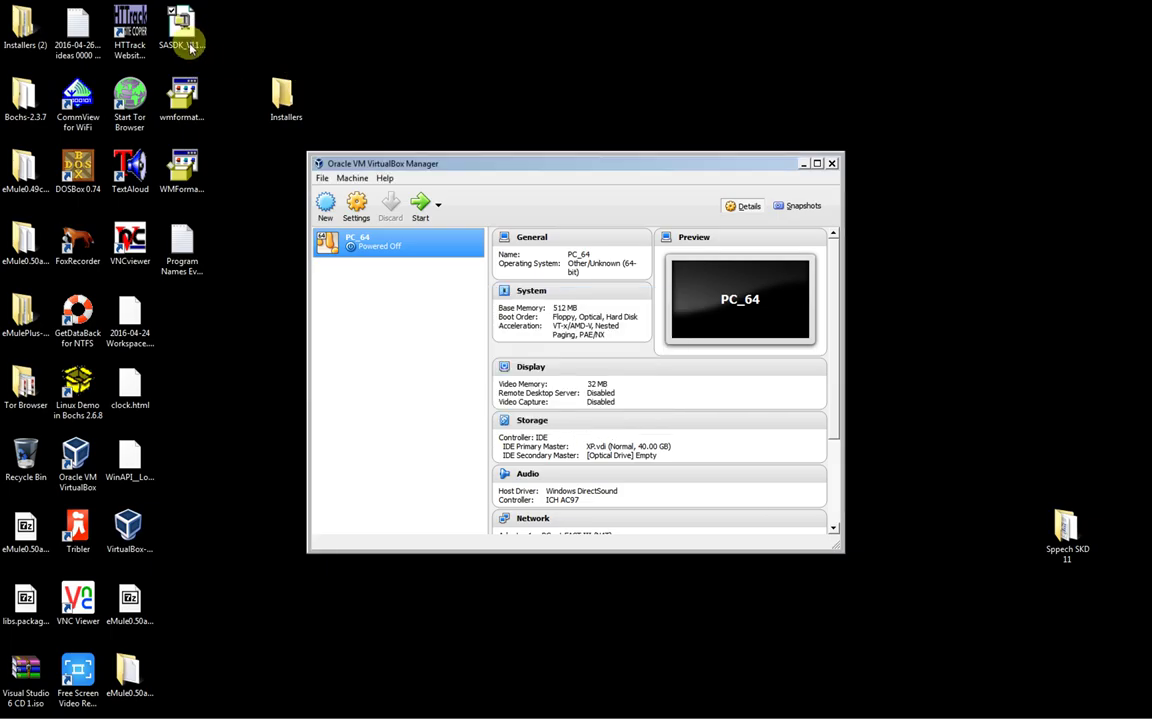
- Move the desktop installers SASDK_V11_Full.exe and WMFormatSDK.exe into the new Installers folder
{"action": "left_click", "coordinate": [184, 30]}
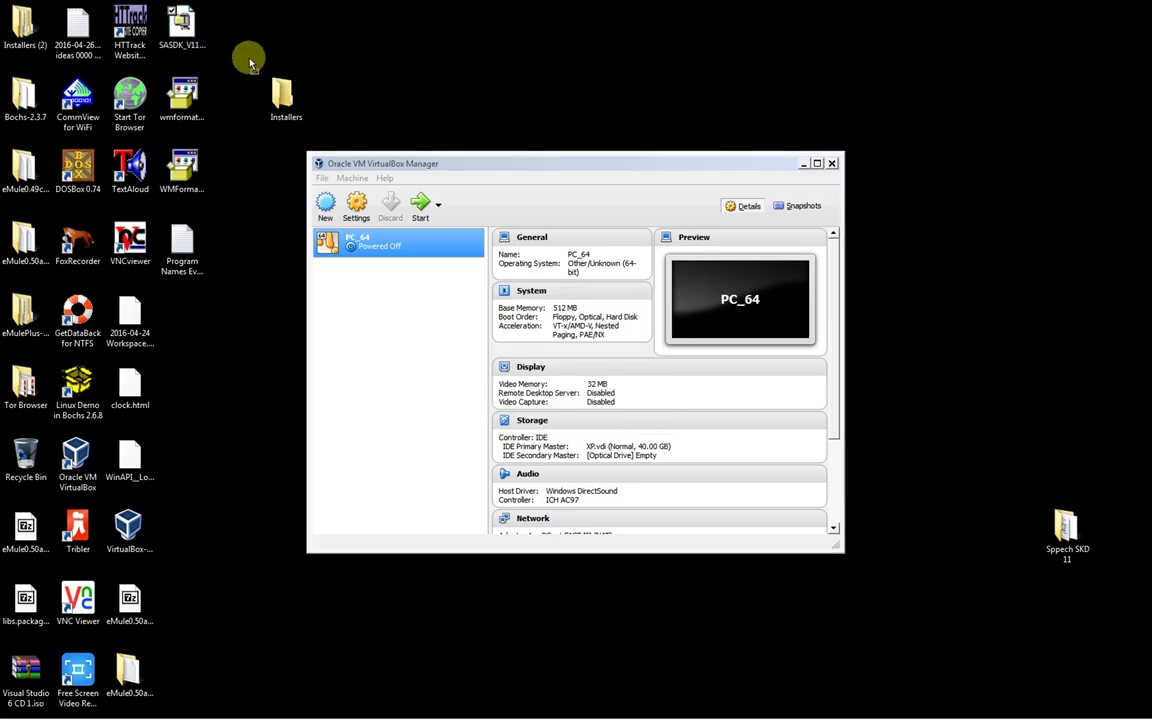
{"action": "left_click", "coordinate": [184, 100]}
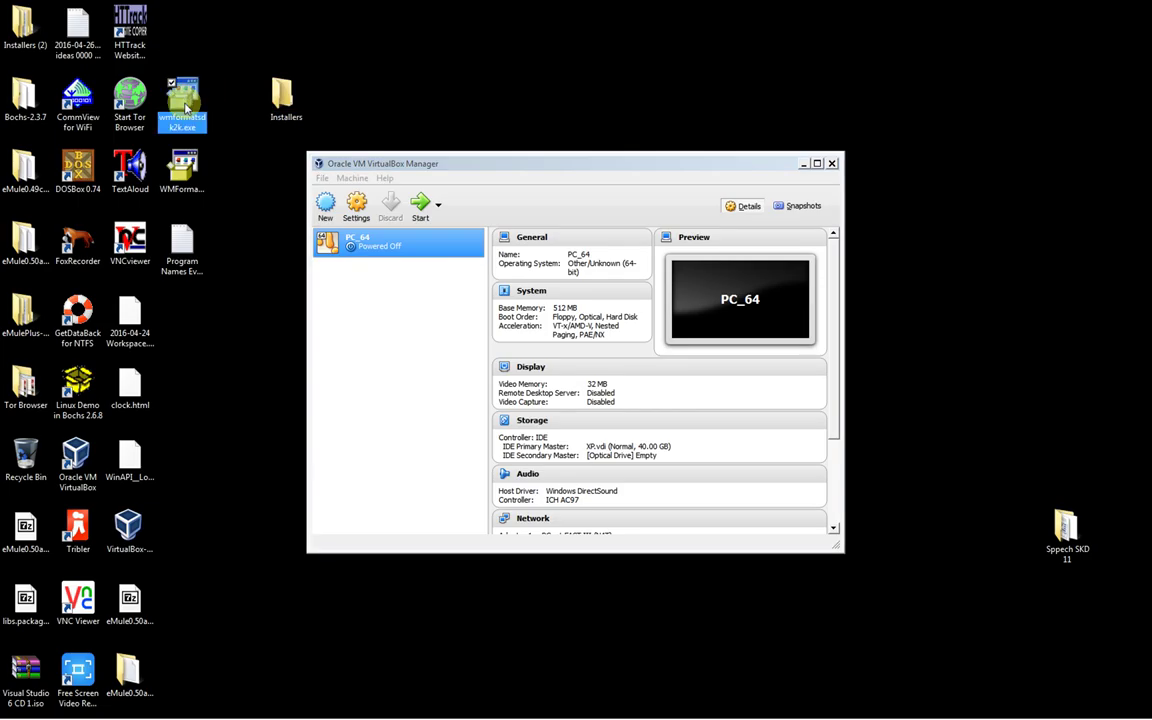
{"action": "left_click_drag", "start_coordinate": [186, 108], "coordinate": [181, 172]}
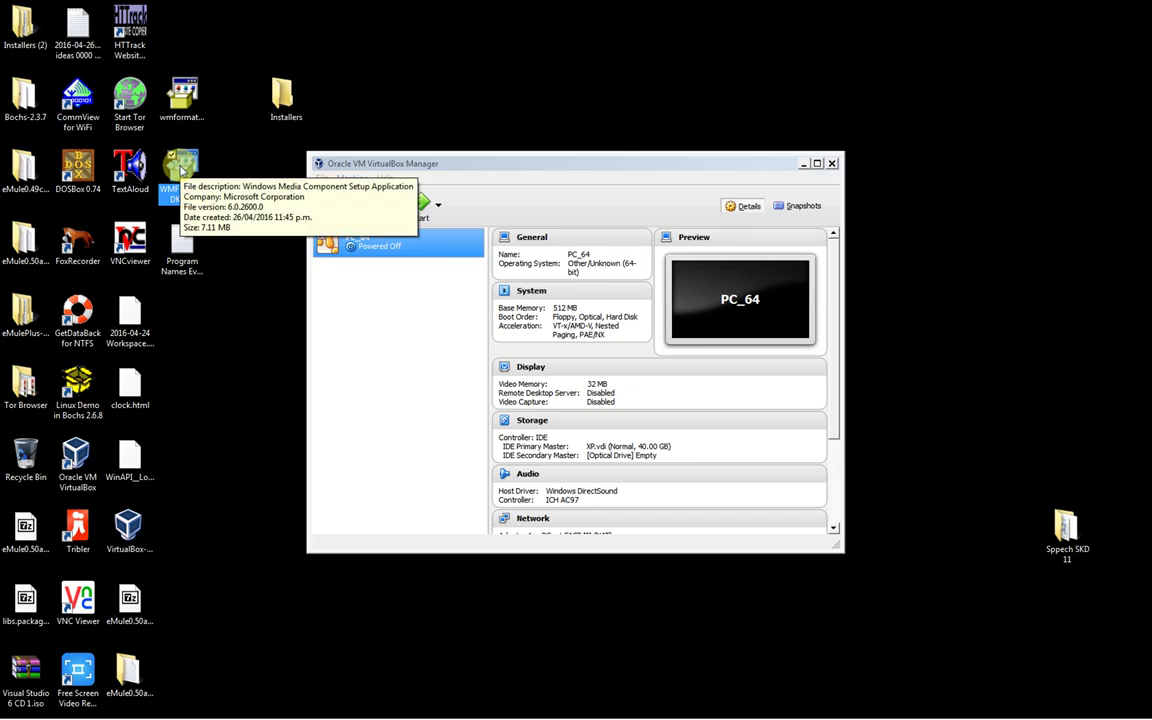
{"action": "left_click", "coordinate": [562, 167]}
{"action": "left_click_drag", "start_coordinate": [562, 167], "coordinate": [600, 208]}
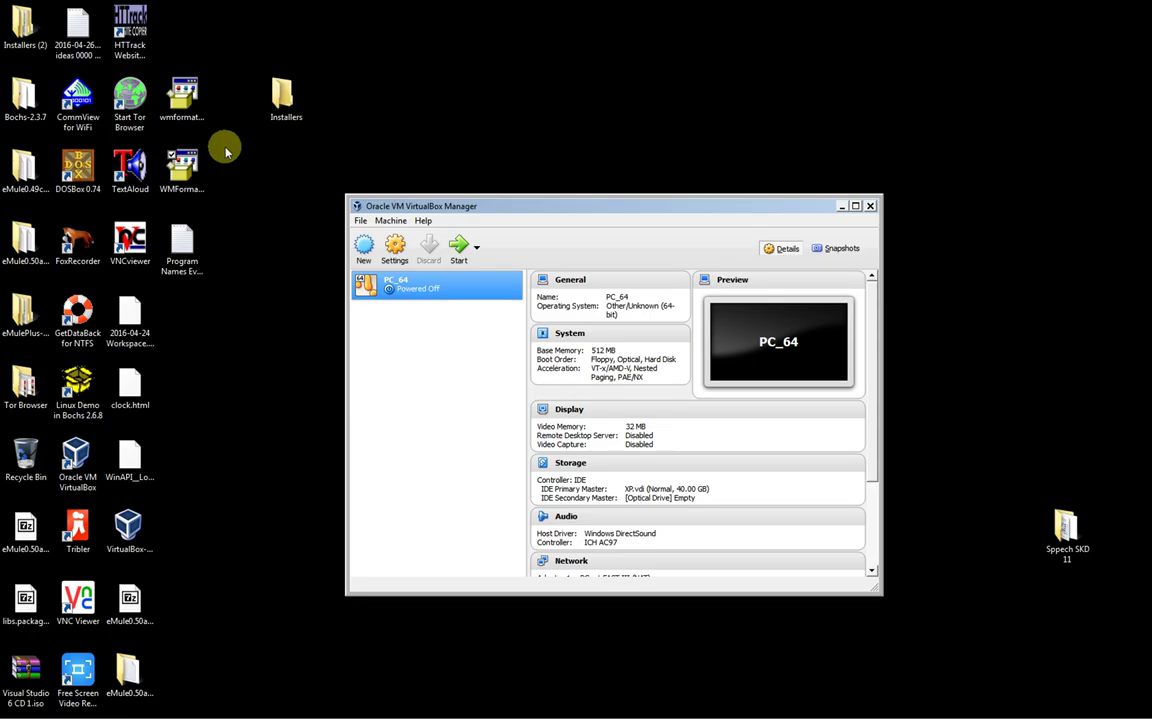
{"action": "left_click", "coordinate": [172, 178]}
{"action": "left_click", "coordinate": [180, 113]}
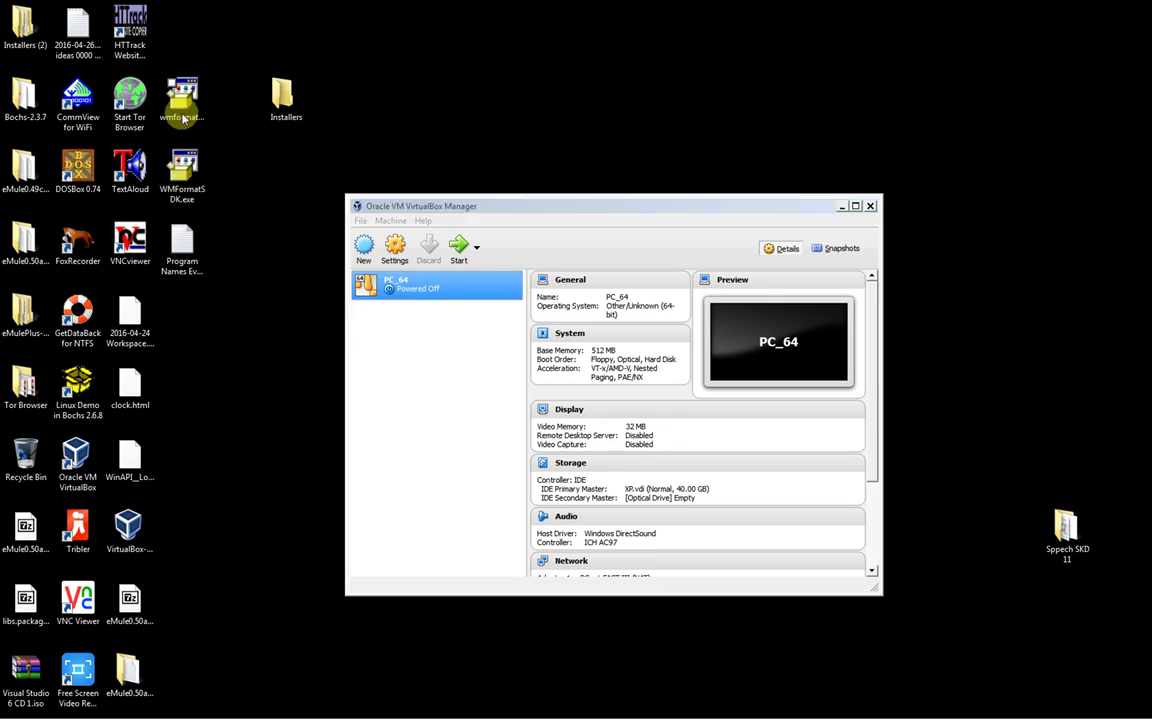
{"action": "left_click", "coordinate": [186, 170]}
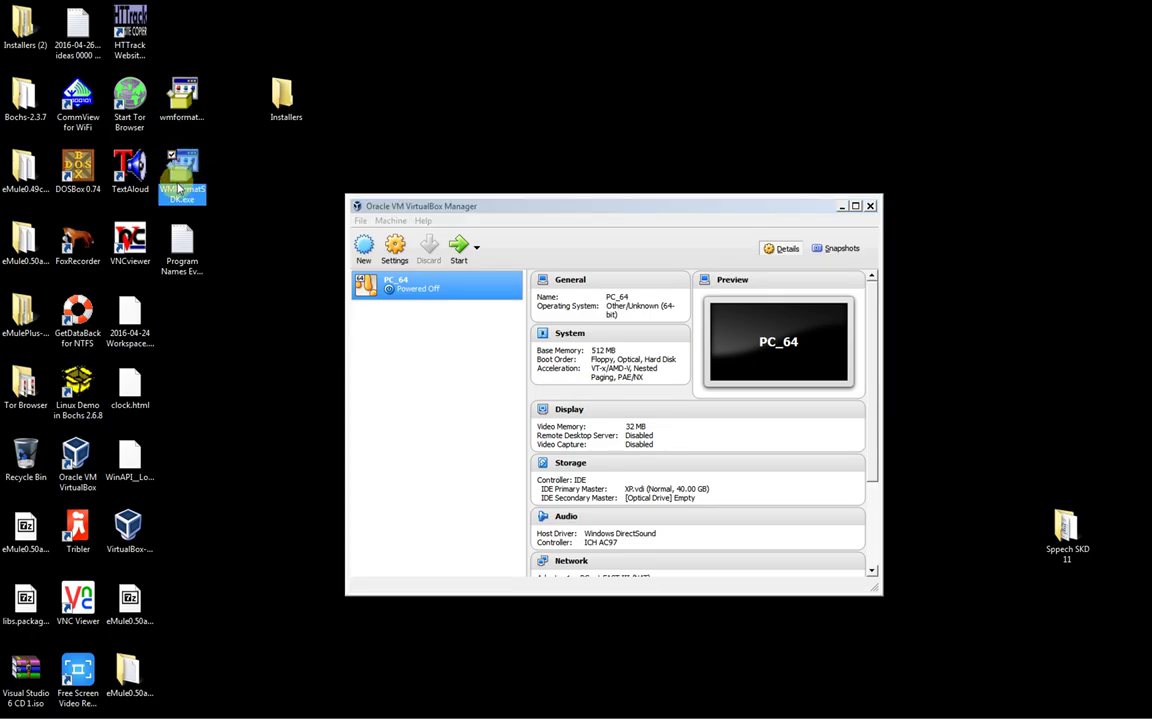
{"action": "left_click_drag", "start_coordinate": [186, 170], "coordinate": [284, 90]}
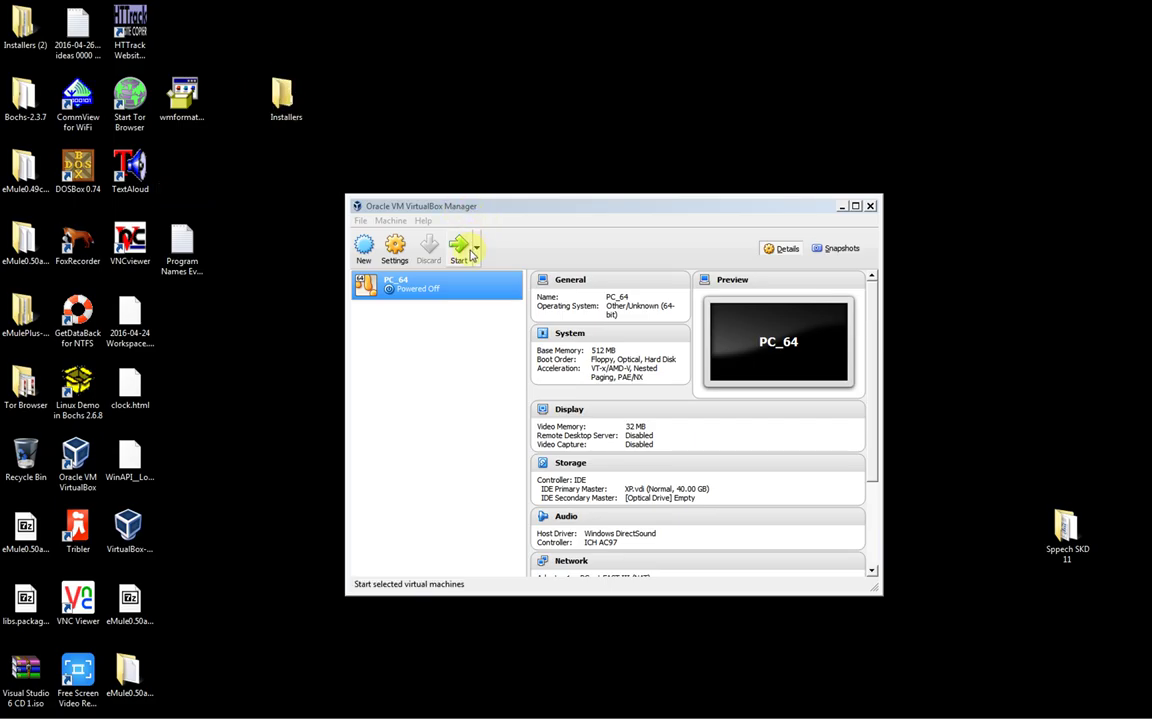
{"action": "left_click", "coordinate": [471, 254]}
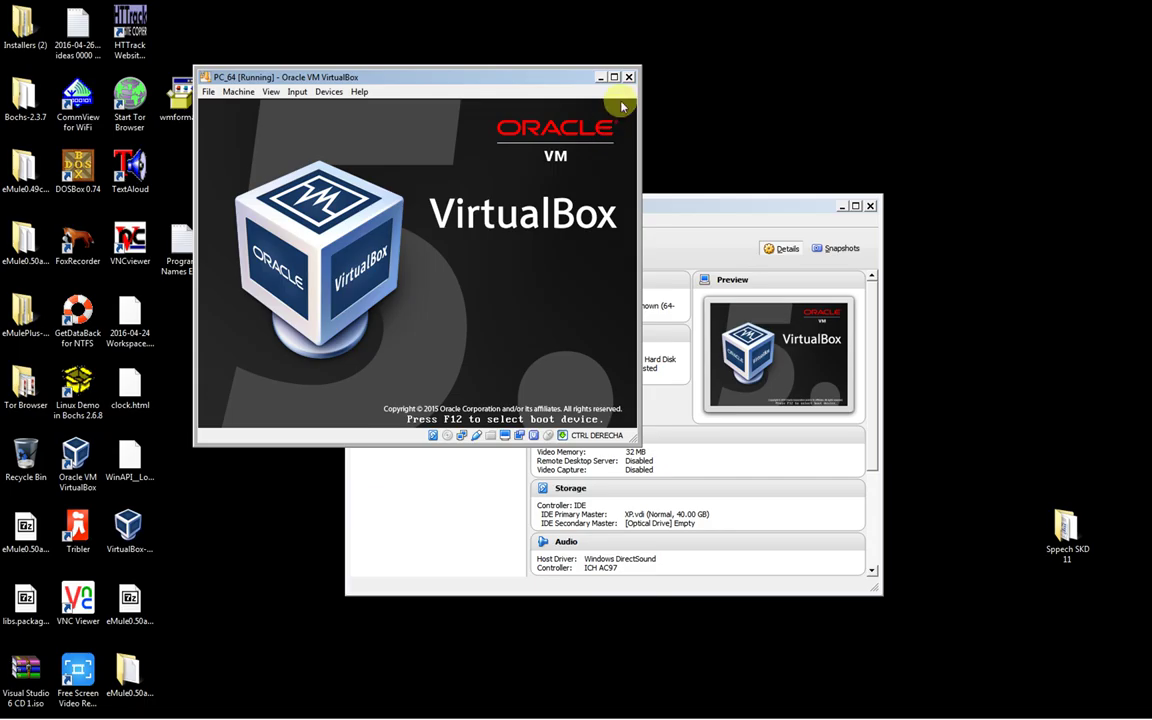
{"action": "left_click", "coordinate": [628, 78]}
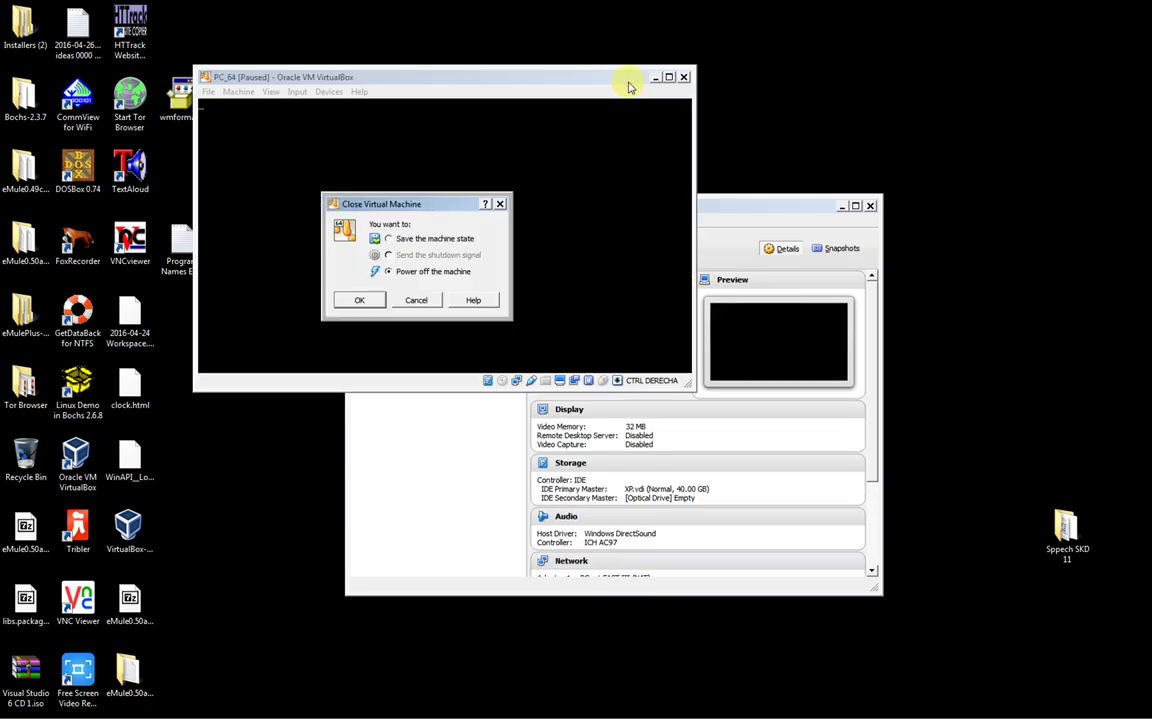
{"action": "left_click", "coordinate": [381, 300]}
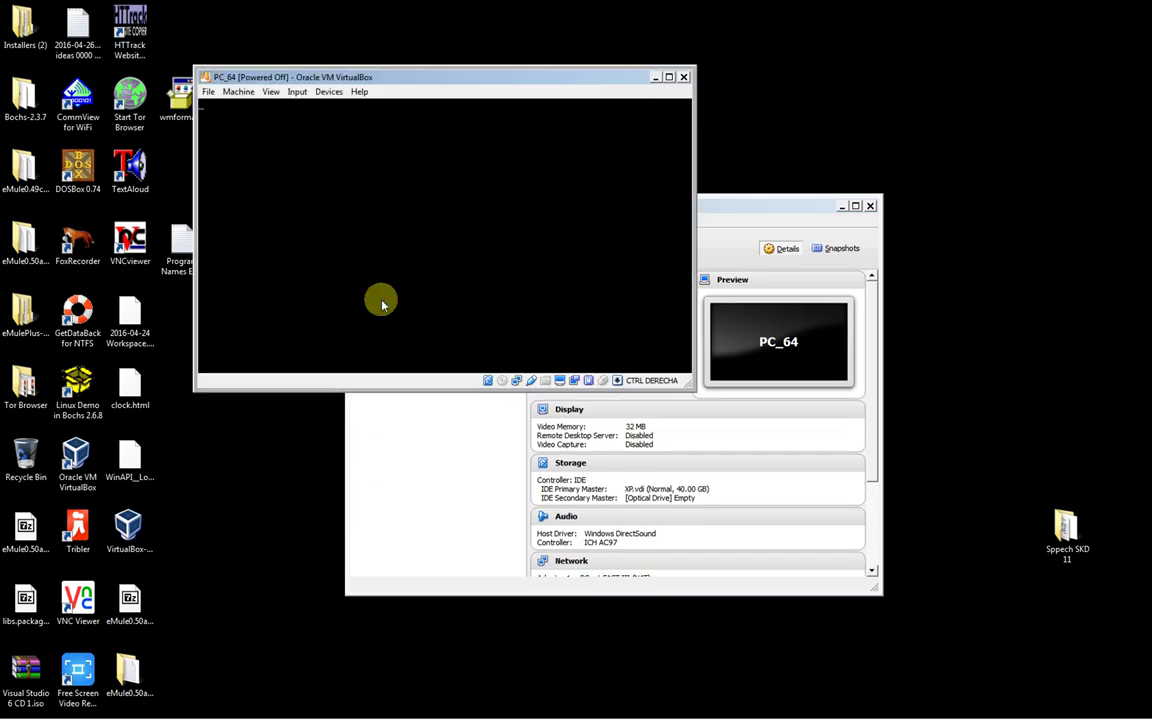
- Open the storage settings of the PC_64 virtual machine and browse for a virtual optical disk file for its empty drive
{"action": "right_click", "coordinate": [403, 299]}
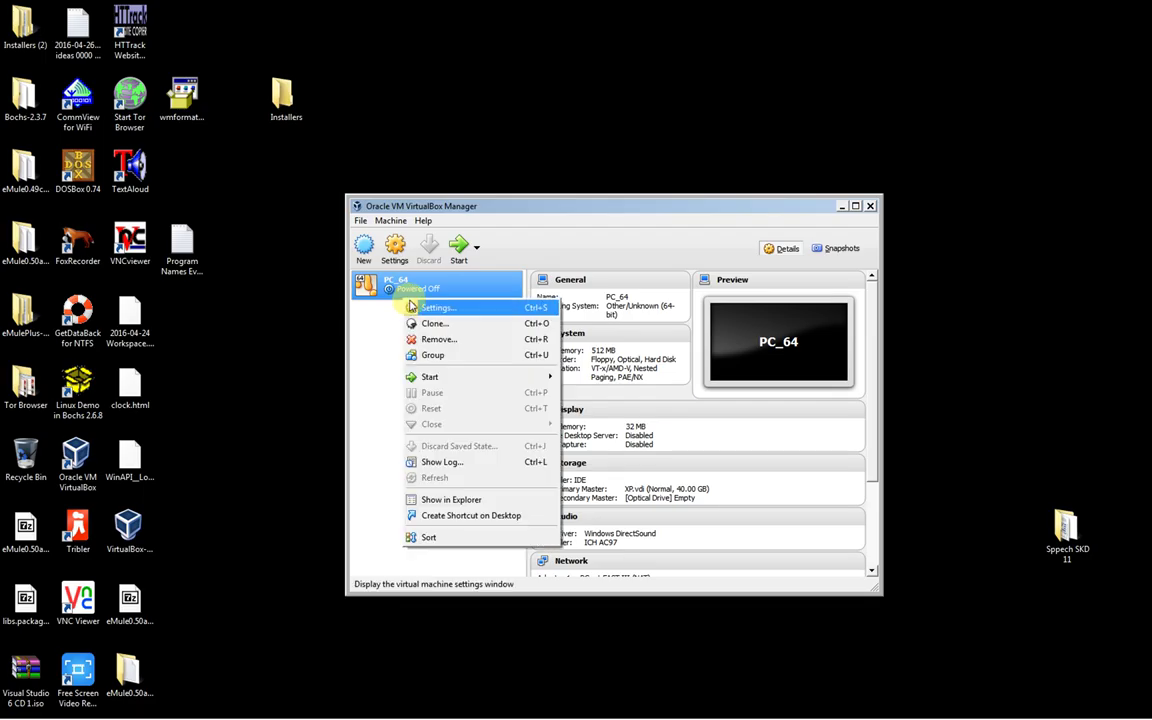
{"action": "left_click", "coordinate": [423, 310]}
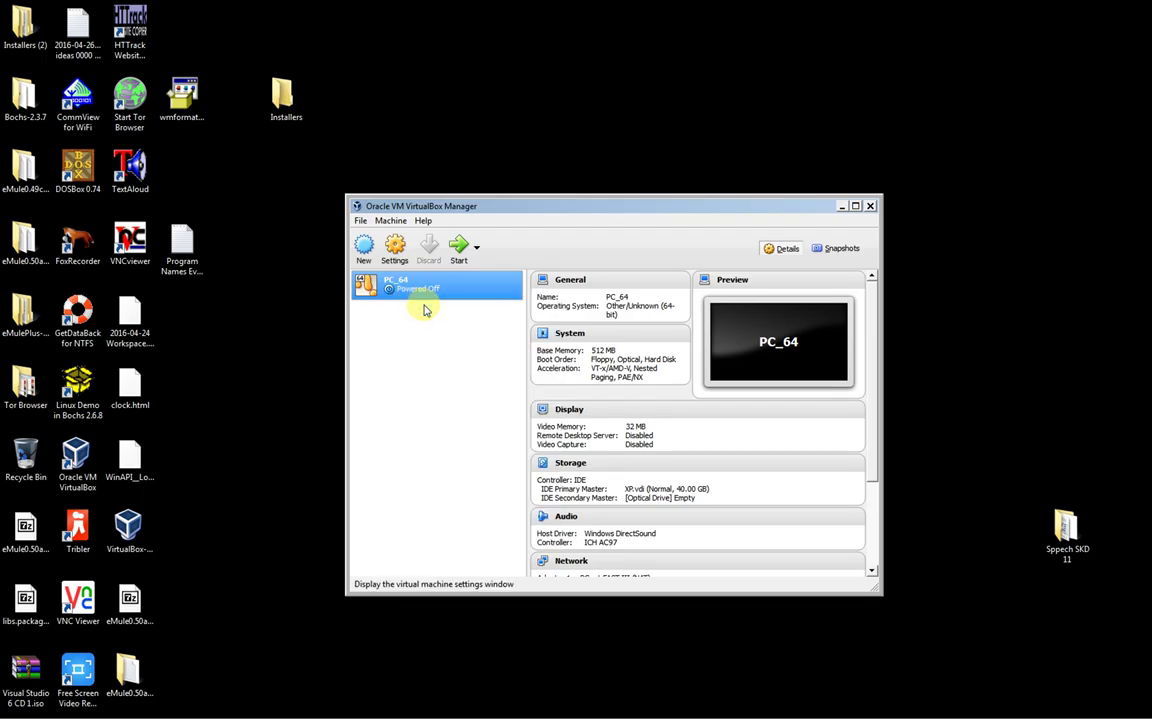
{"action": "left_click", "coordinate": [440, 296]}
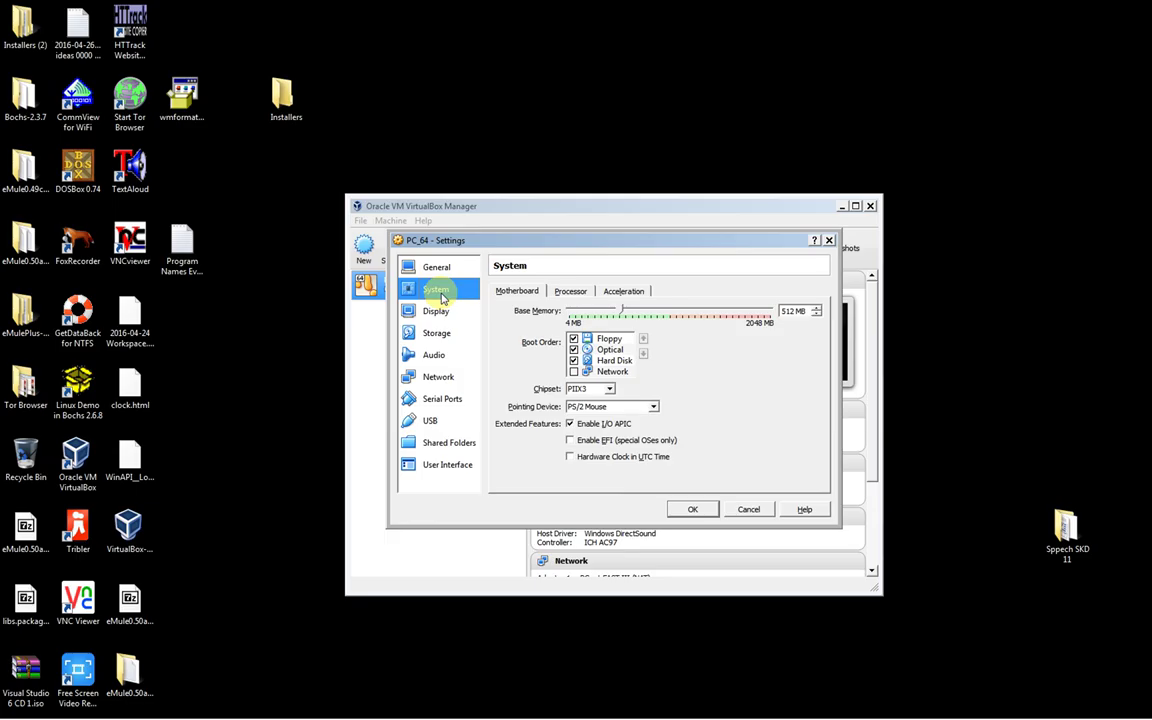
{"action": "left_click", "coordinate": [444, 312]}
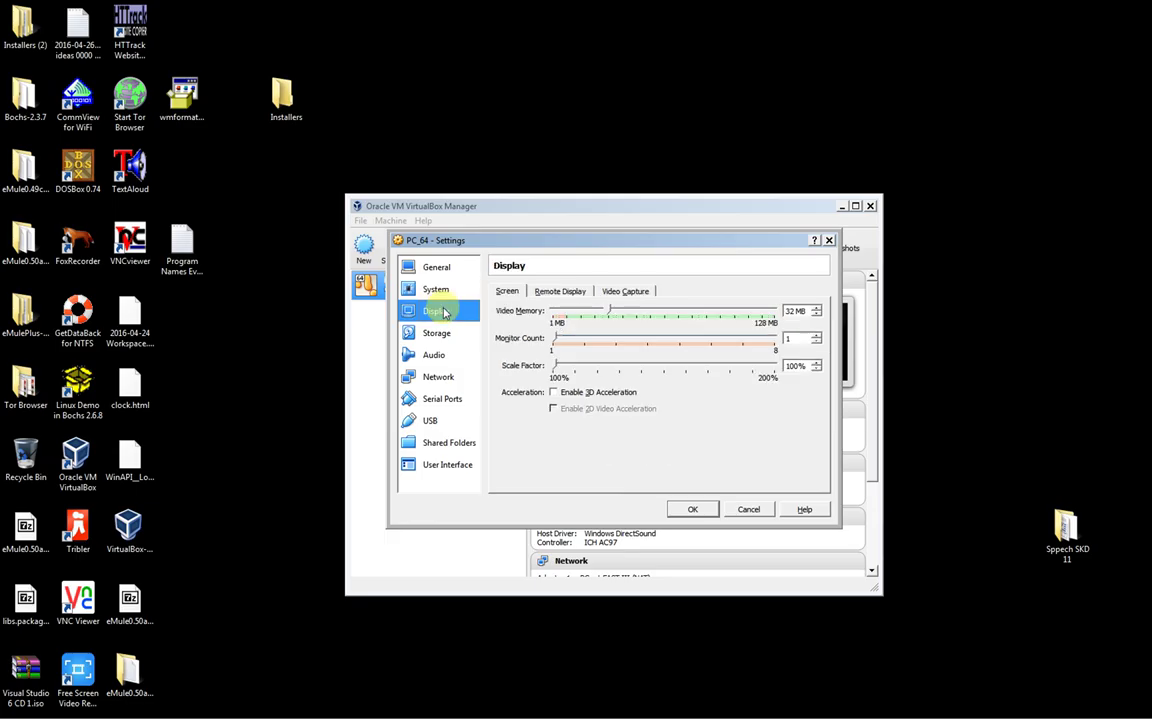
{"action": "left_click", "coordinate": [436, 333]}
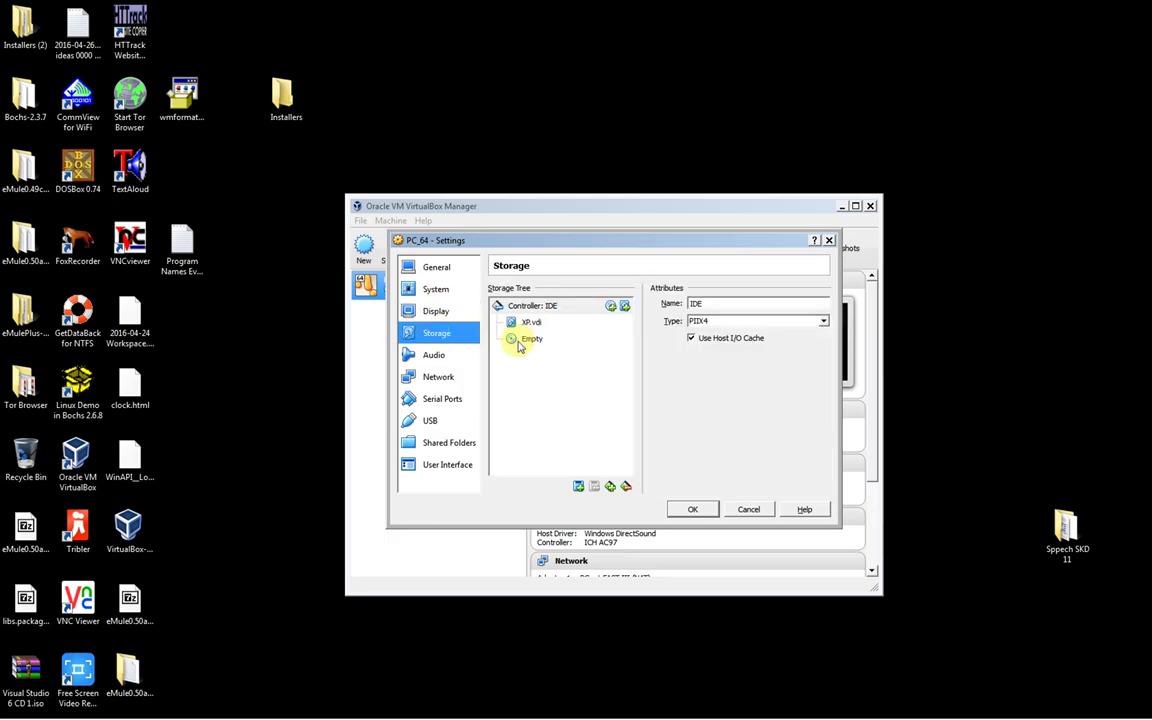
{"action": "key", "text": "Tab"}
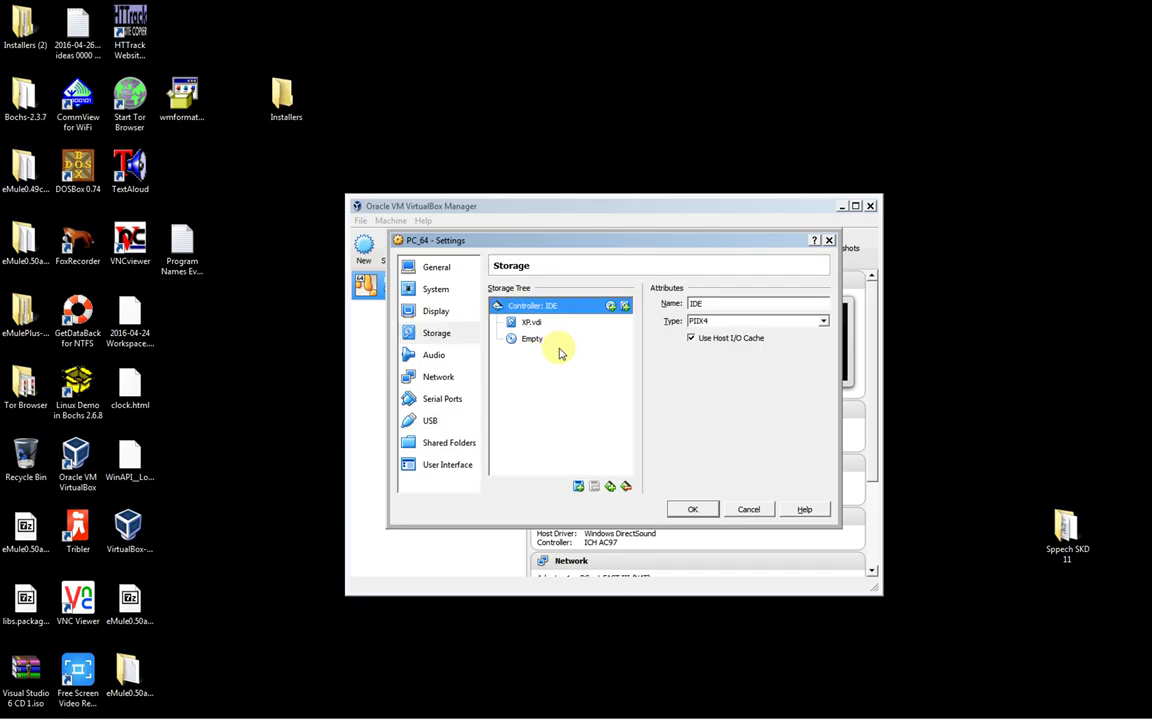
{"action": "left_click", "coordinate": [536, 341]}
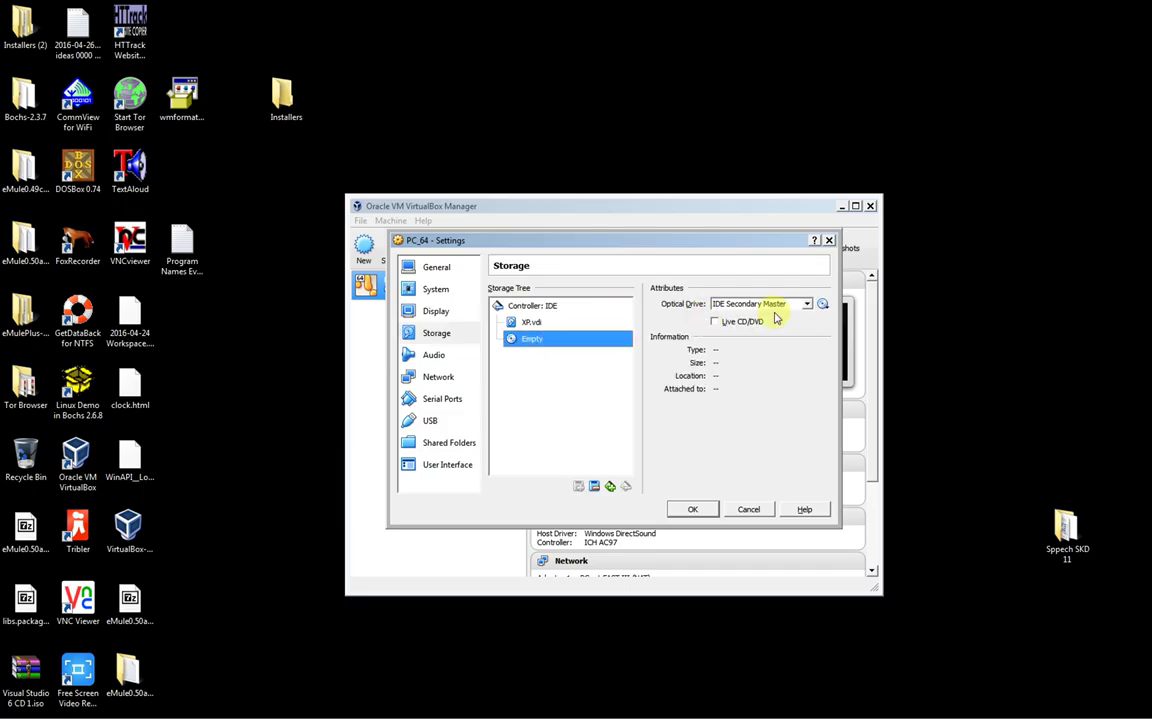
{"action": "left_click", "coordinate": [824, 303]}
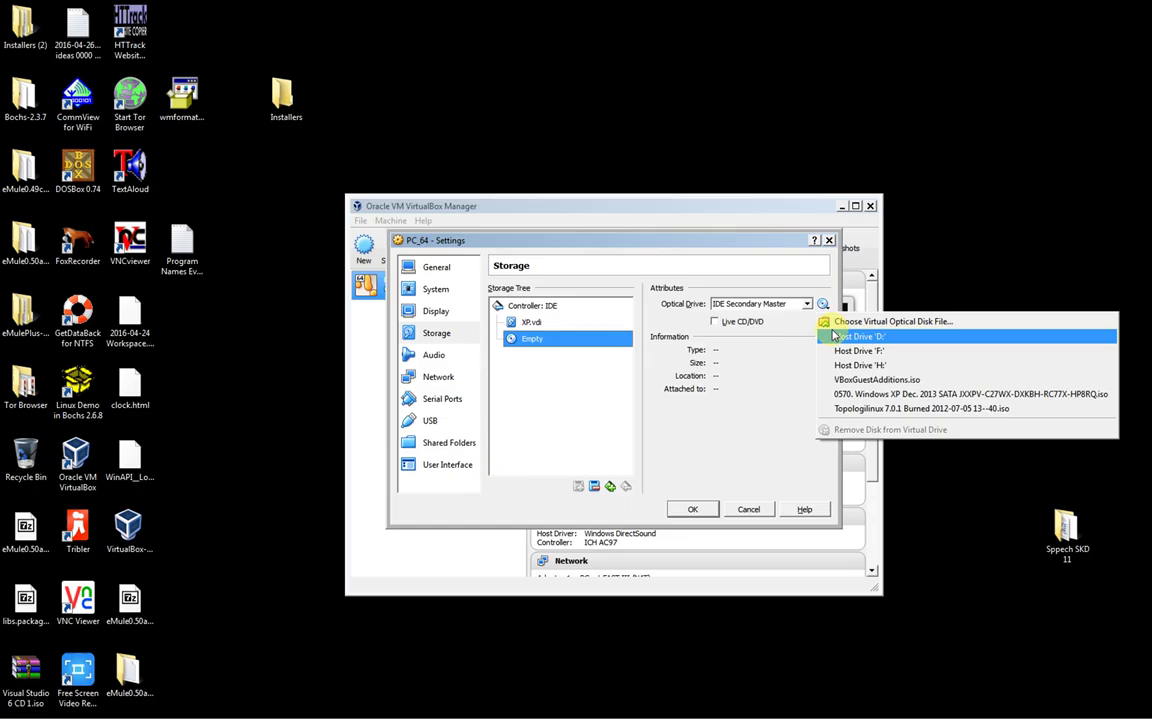
{"action": "left_click", "coordinate": [837, 322]}
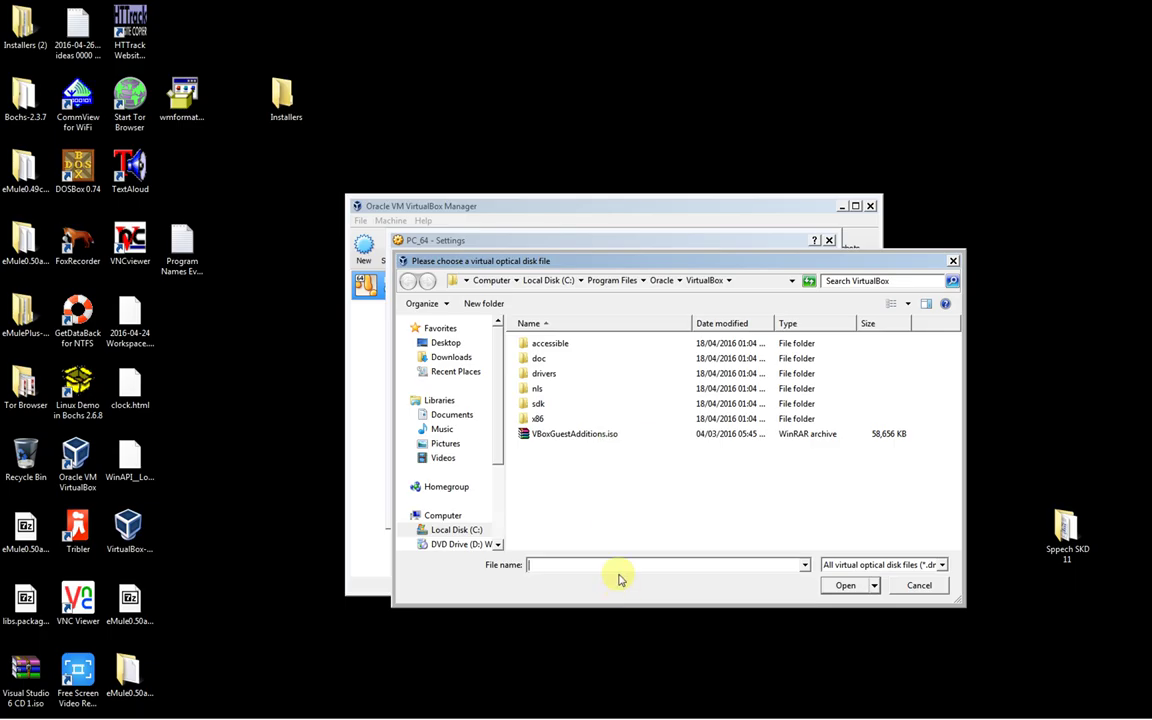
{"action": "key", "text": "alt+Up"}
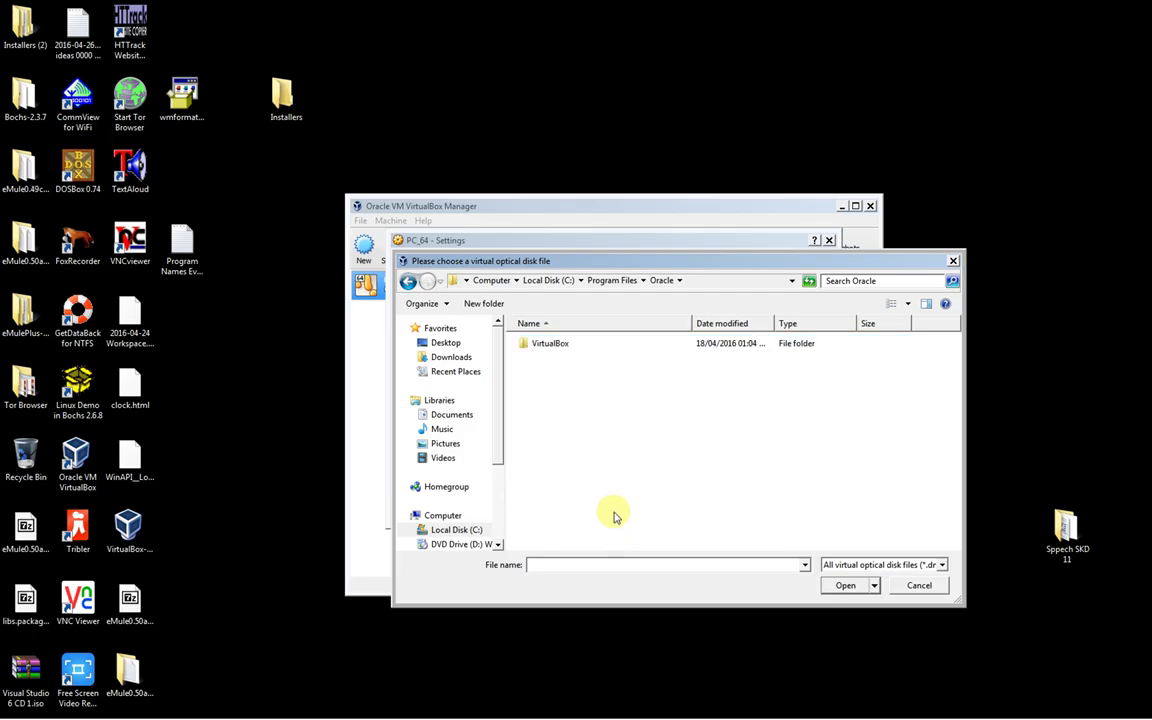
{"action": "key", "text": "alt+Up"}
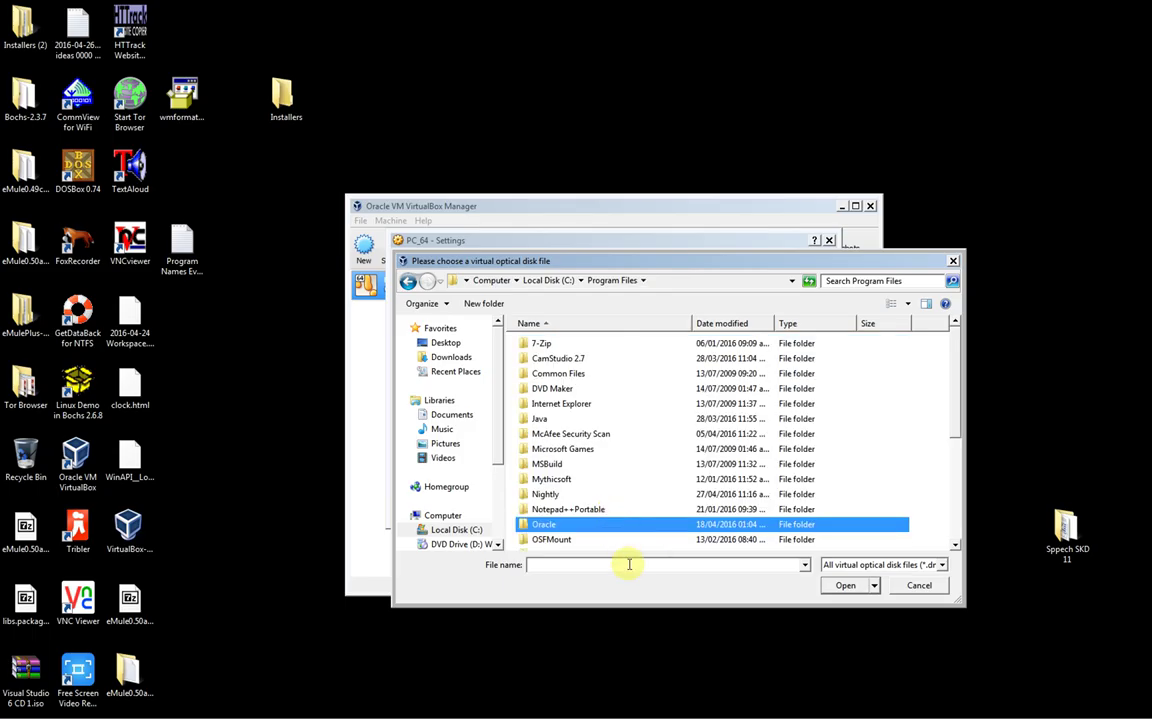
{"action": "left_click", "coordinate": [629, 564]}
{"action": "type", "text": "C:\\Program Files"}
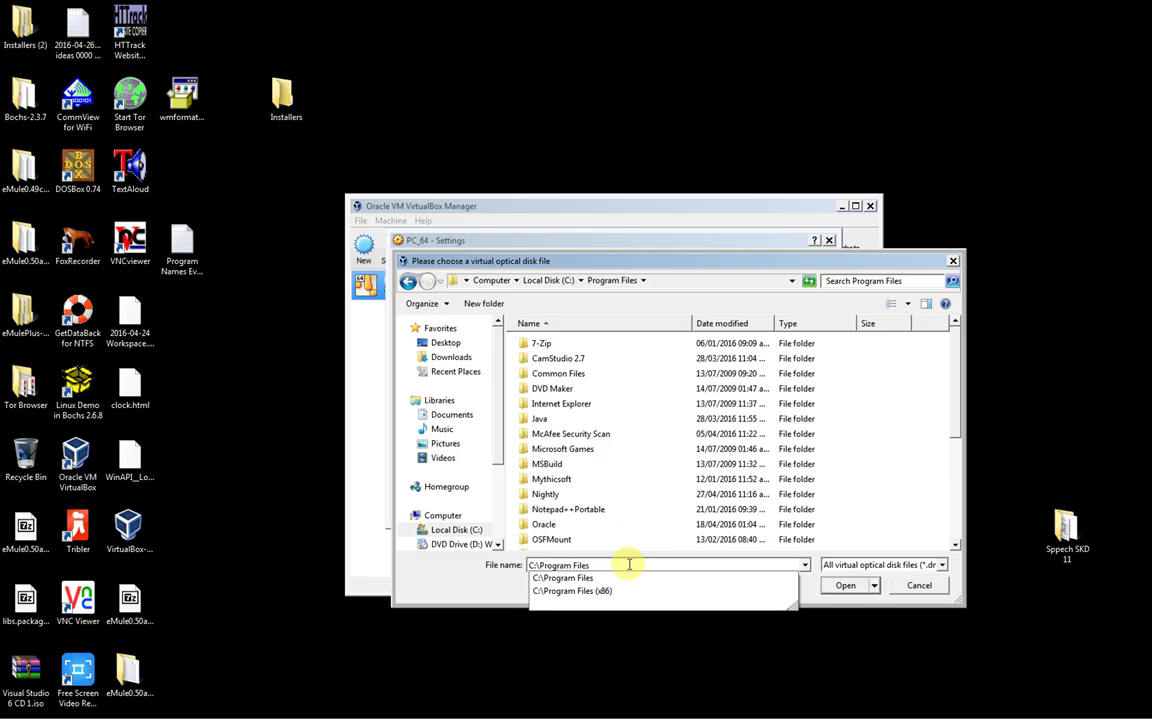
{"action": "key", "text": "shift+Left"}
{"action": "key", "text": "shift+Left"}
{"action": "key", "text": "shift+Left"}
{"action": "key", "text": "shift+Left"}
{"action": "key", "text": "shift+Left"}
{"action": "key", "text": "shift+Left"}
{"action": "key", "text": "shift+Left"}
{"action": "key", "text": "shift+Left"}
{"action": "key", "text": "shift+Left"}
{"action": "key", "text": "shift+Left"}
{"action": "key", "text": "shift+Left"}
{"action": "key", "text": "shift+Left"}
{"action": "key", "text": "shift+Left"}
{"action": "key", "text": "shift+Left"}
{"action": "key", "text": "shift+Left"}
{"action": "key", "text": "Escape"}
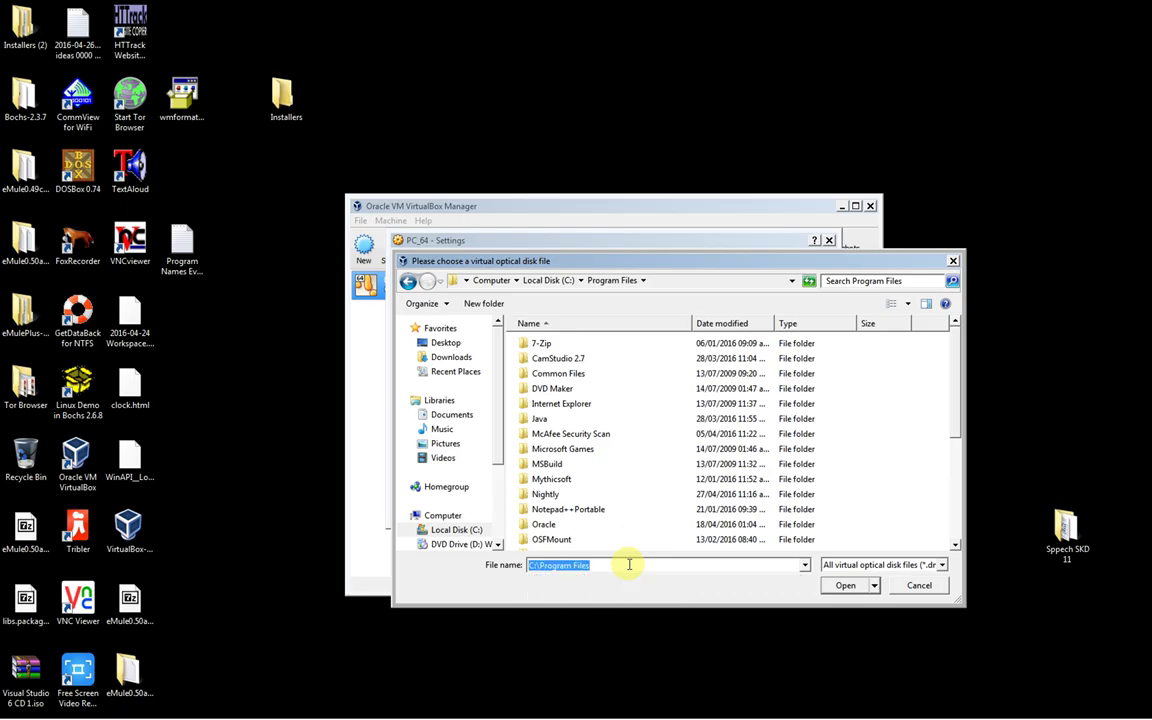
{"action": "left_click", "coordinate": [612, 479]}
{"action": "key", "text": "Down"}
{"action": "key", "text": "Down"}
{"action": "key", "text": "Down"}
{"action": "key", "text": "Return"}
{"action": "key", "text": "Down"}
{"action": "key", "text": "Return"}
- Insert VBoxGuestAdditions.iso from the VirtualBox program folder into the optical drive, save the settings, and start PC_64
{"action": "key", "text": "Down"}
{"action": "key", "text": "Down"}
{"action": "key", "text": "Down"}
{"action": "key", "text": "Down"}
{"action": "key", "text": "Down"}
{"action": "key", "text": "Down"}
{"action": "key", "text": "Down"}
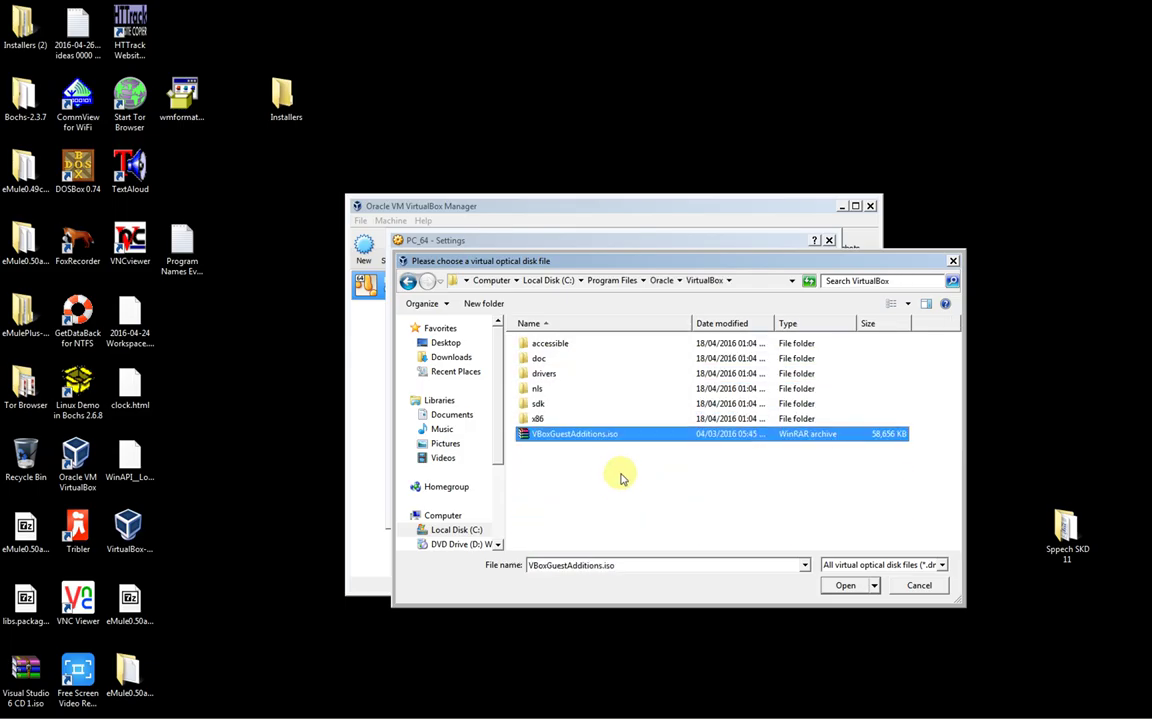
{"action": "left_click", "coordinate": [843, 587]}
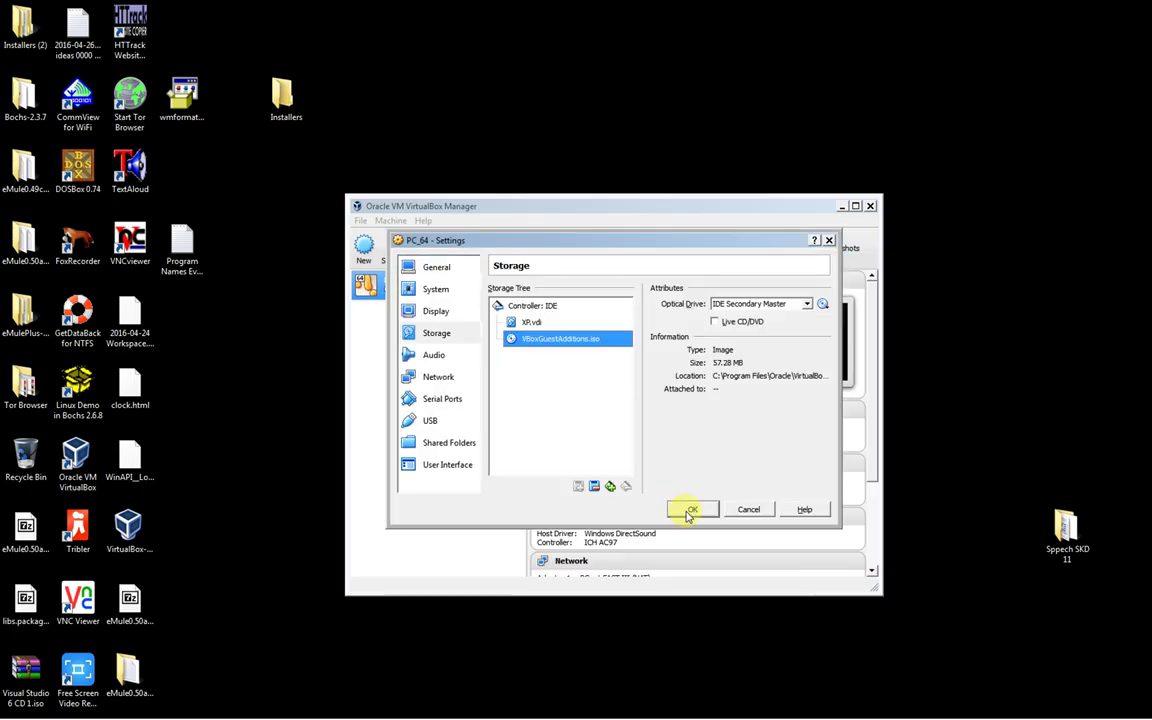
{"action": "left_click", "coordinate": [690, 511]}
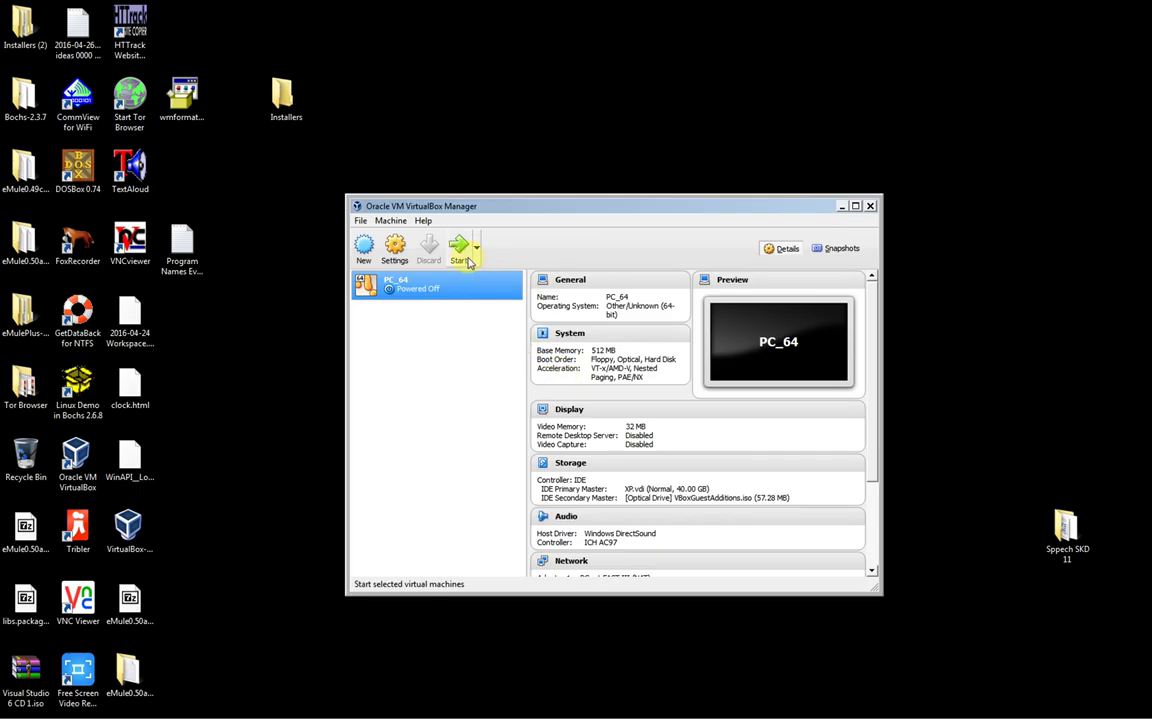
{"action": "left_click", "coordinate": [463, 252]}
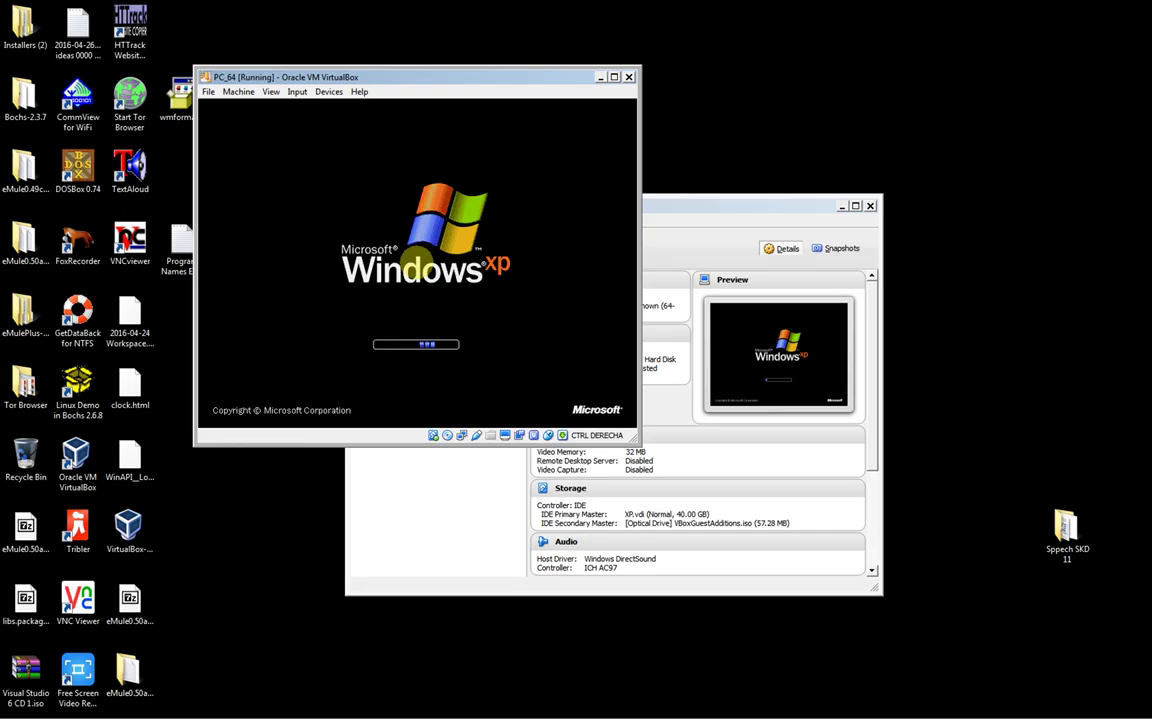
- Add a new share to the PC_64 virtual machine's shared folders, with the desktop Installers folder as its path
{"action": "left_click", "coordinate": [362, 490]}
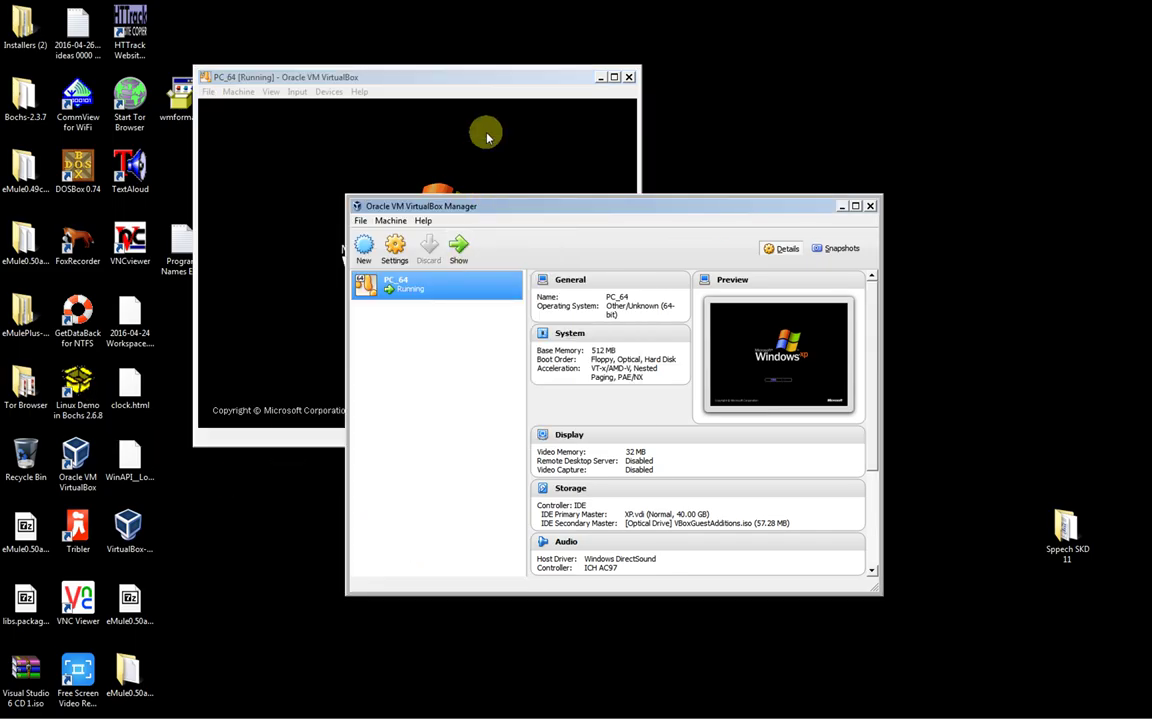
{"action": "right_click", "coordinate": [443, 289]}
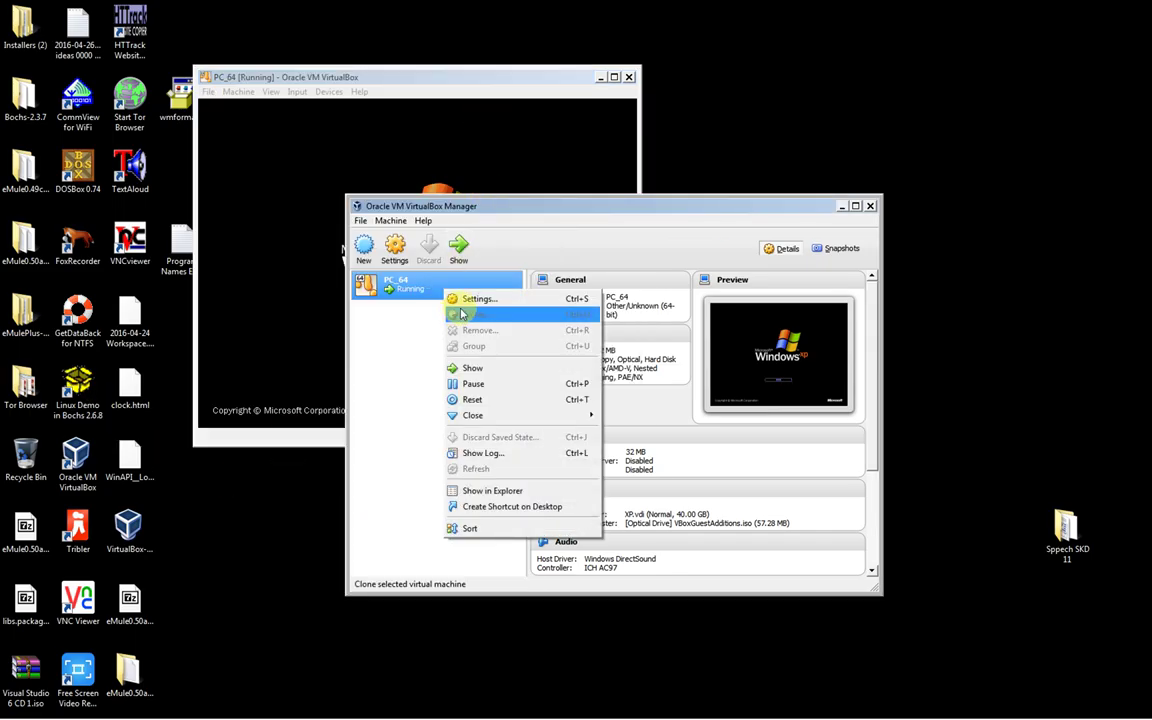
{"action": "left_click", "coordinate": [474, 300]}
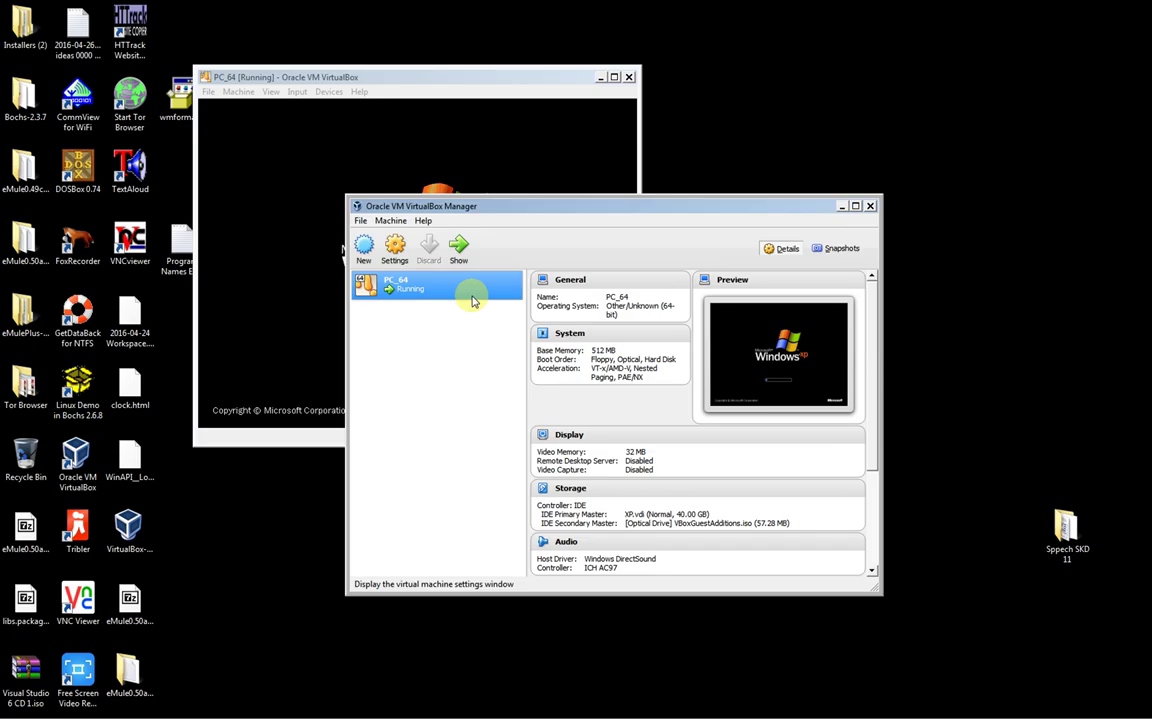
{"action": "left_click", "coordinate": [456, 449]}
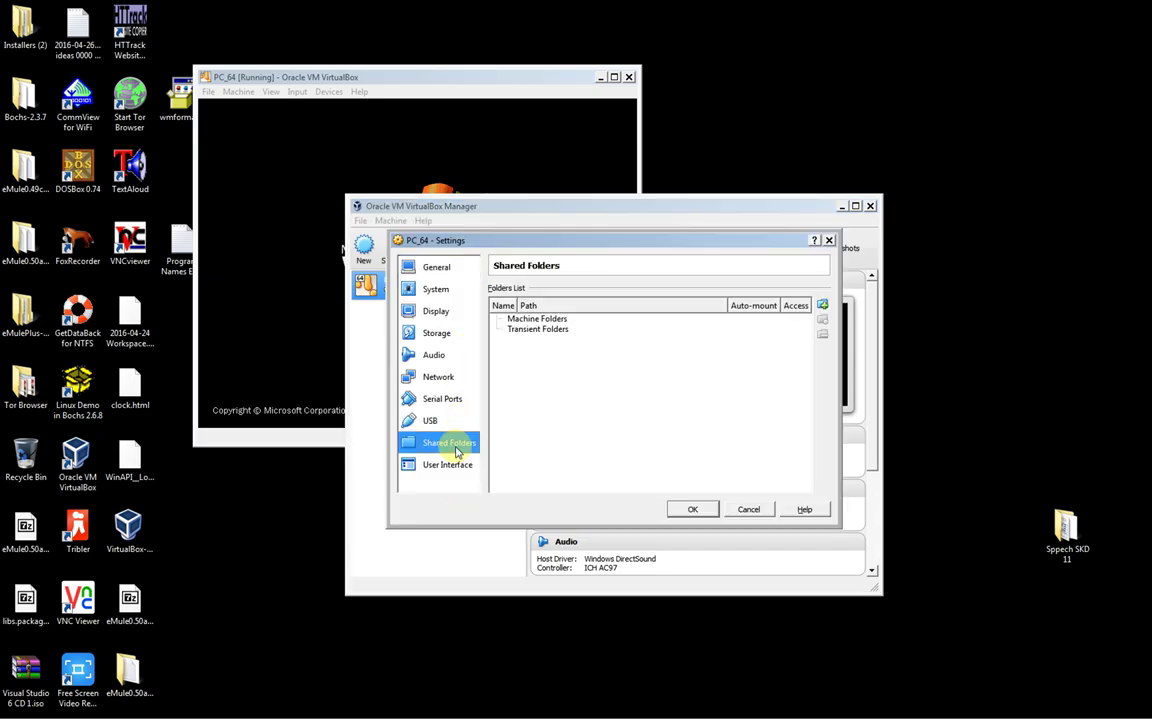
{"action": "left_click", "coordinate": [822, 308]}
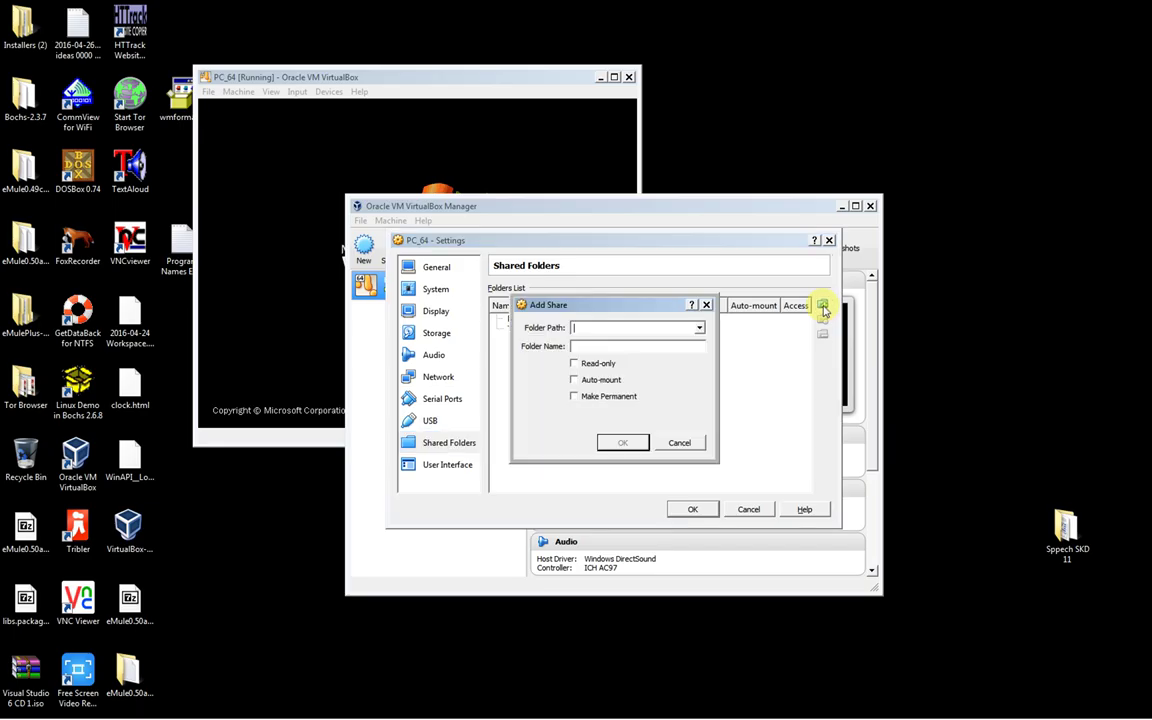
{"action": "left_click", "coordinate": [700, 330]}
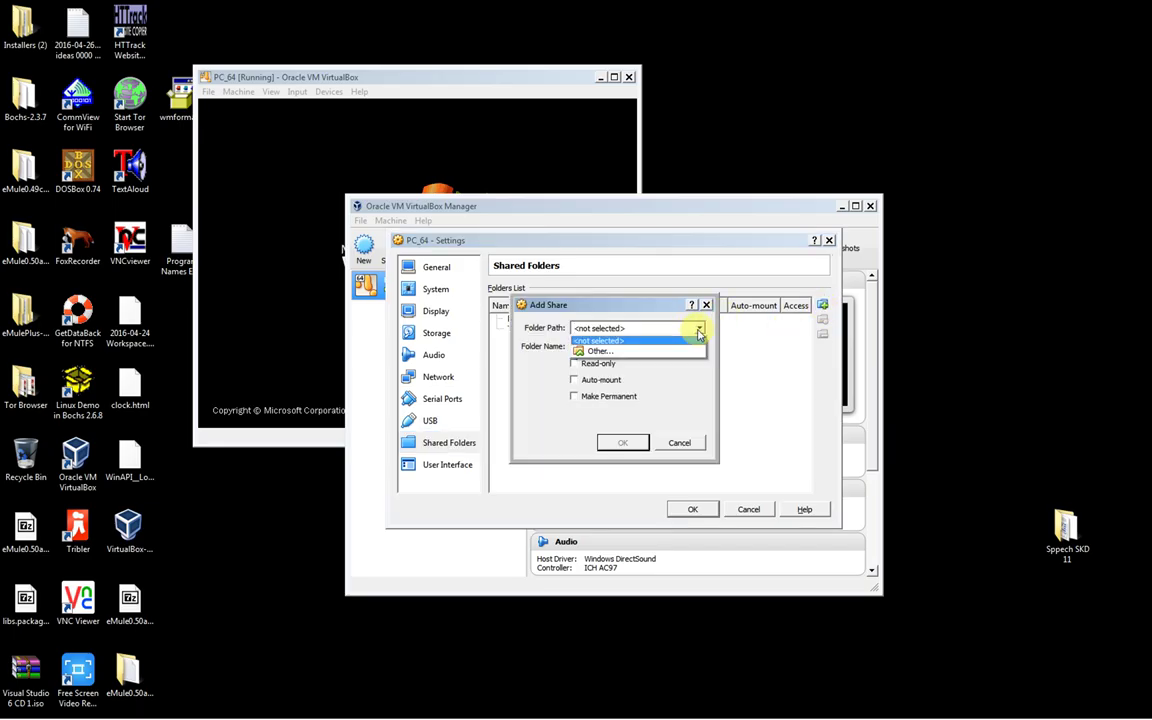
{"action": "left_click", "coordinate": [655, 352]}
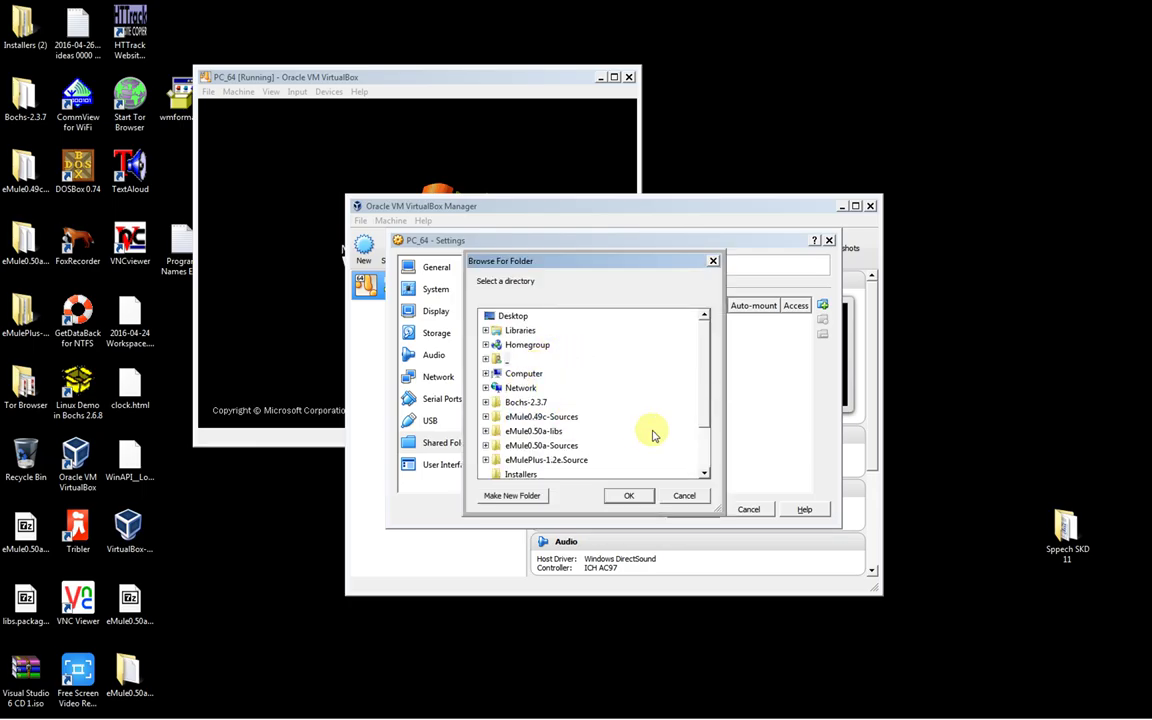
{"action": "left_click", "coordinate": [522, 478]}
{"action": "left_click", "coordinate": [627, 495]}
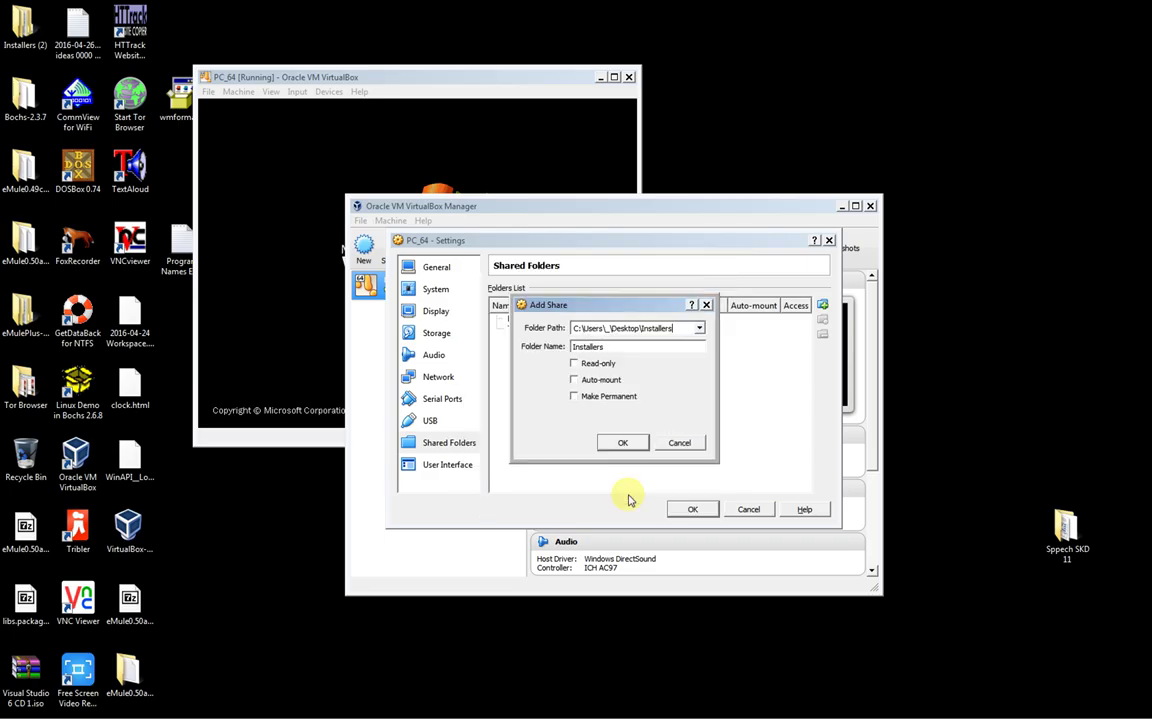
- Make the Installers share auto-mounted and permanent, and save the virtual machine settings
{"action": "left_click", "coordinate": [614, 381]}
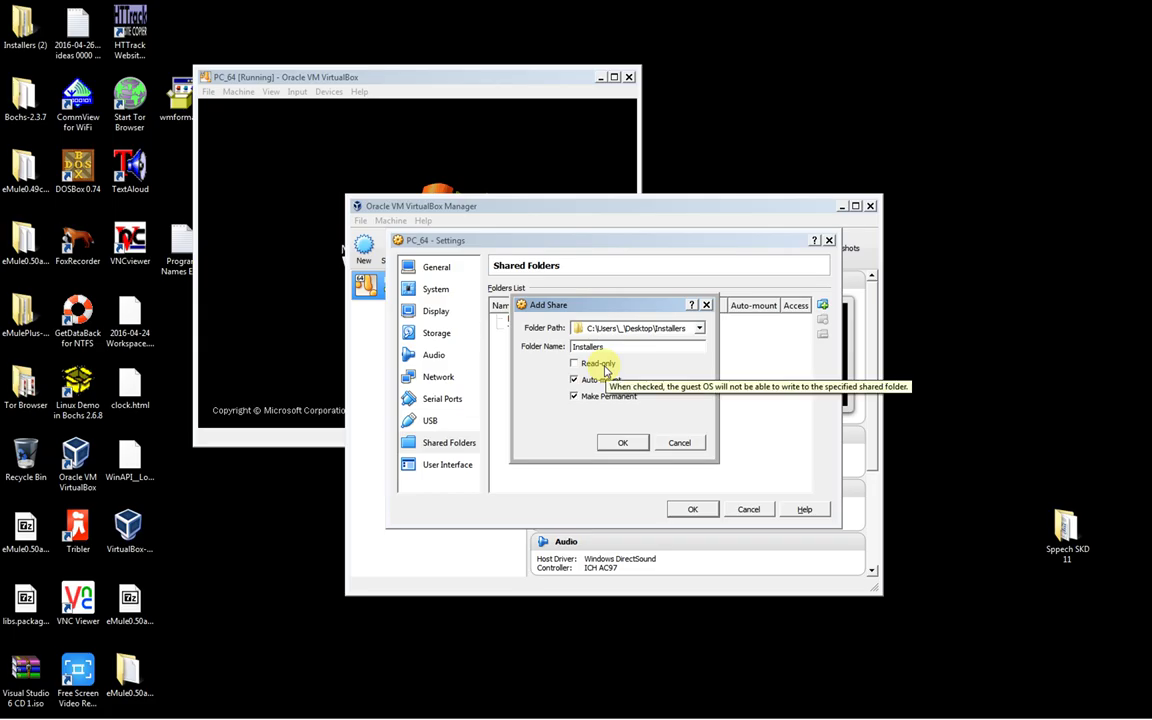
{"action": "left_click", "coordinate": [628, 444]}
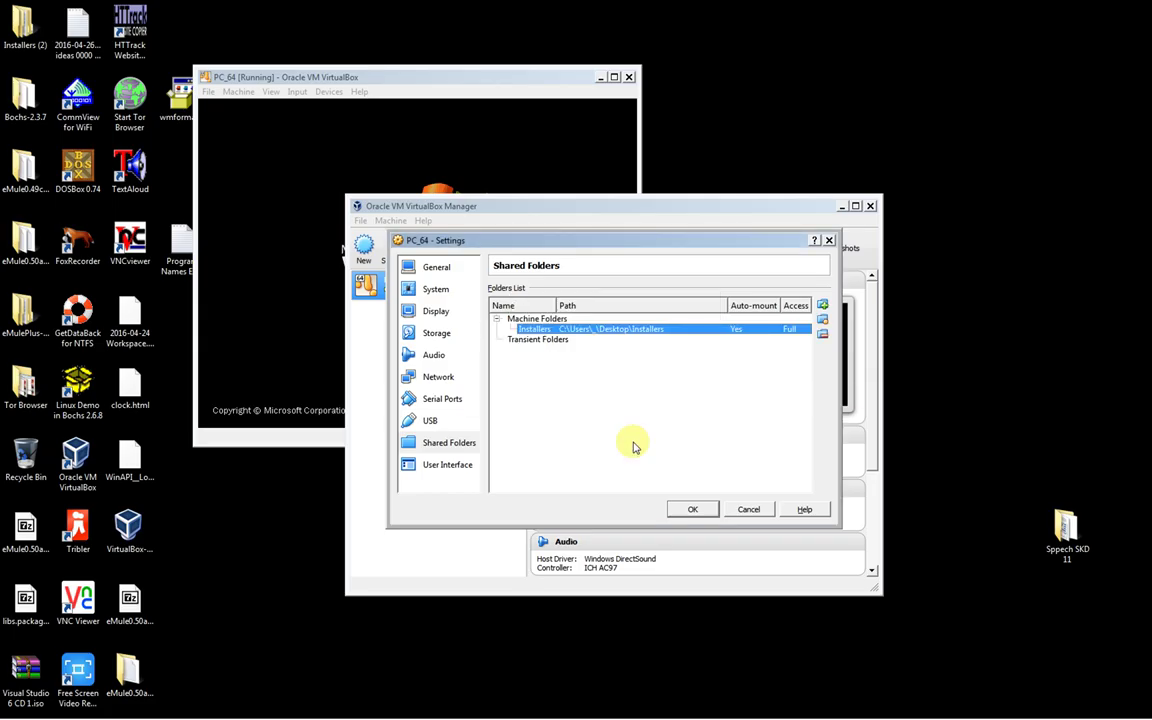
{"action": "left_click", "coordinate": [683, 508]}
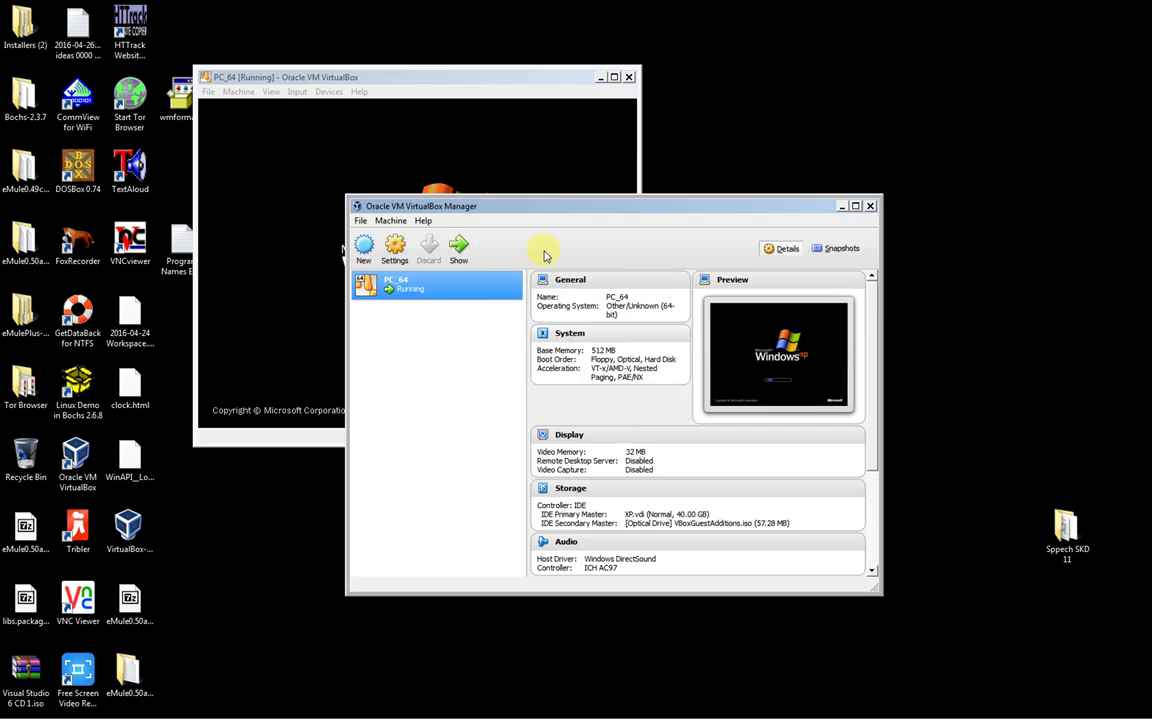
- Launch the VirtualBox Guest Additions setup from drive D: in the Windows XP guest and accept the default install location
{"action": "left_click", "coordinate": [495, 152]}
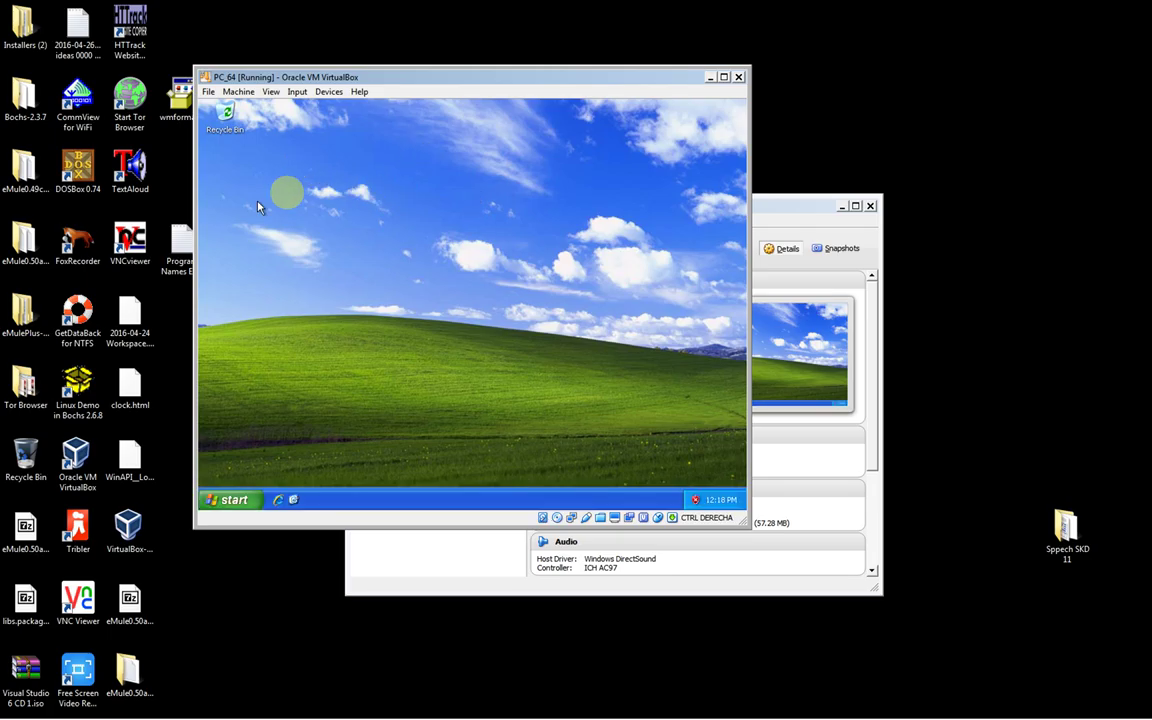
{"action": "left_click", "coordinate": [230, 499]}
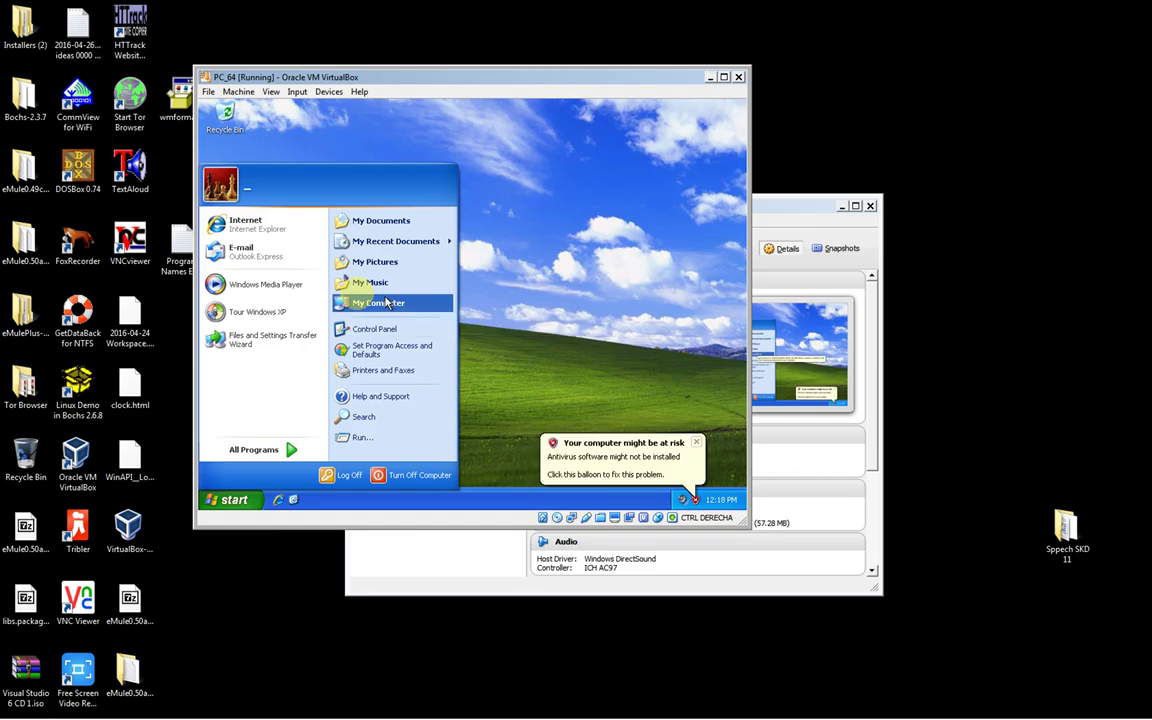
{"action": "left_click", "coordinate": [630, 415]}
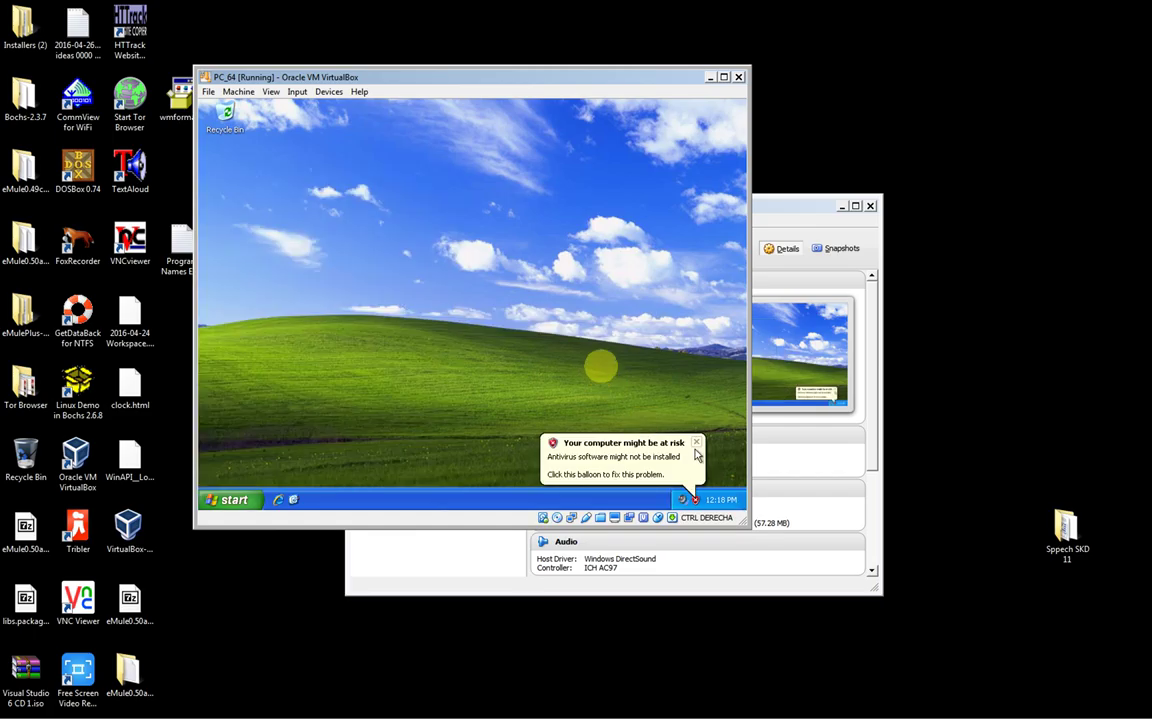
{"action": "left_click", "coordinate": [697, 444]}
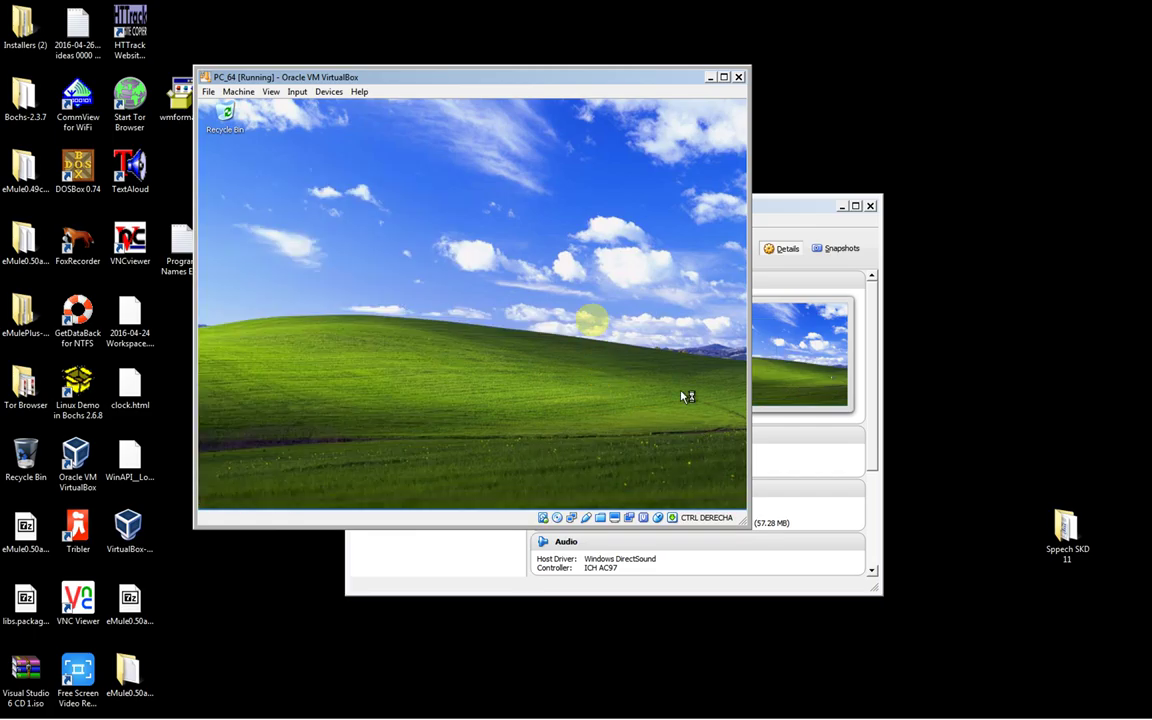
{"action": "key", "text": "super+e"}
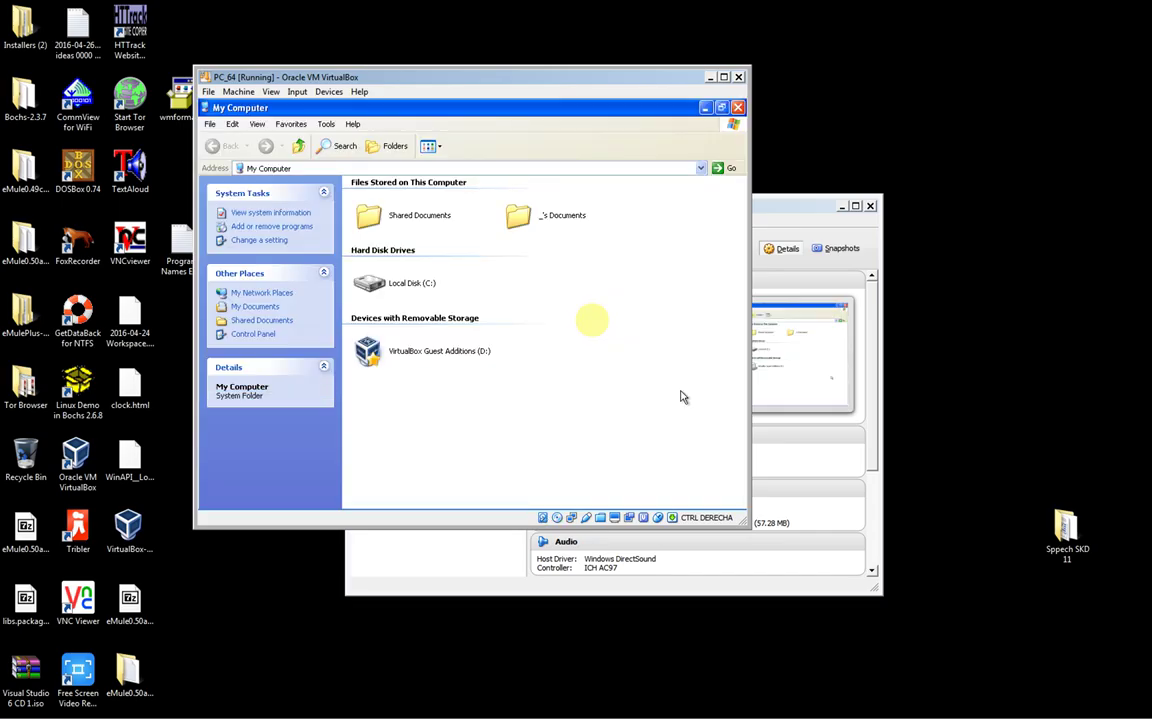
{"action": "left_click", "coordinate": [406, 354]}
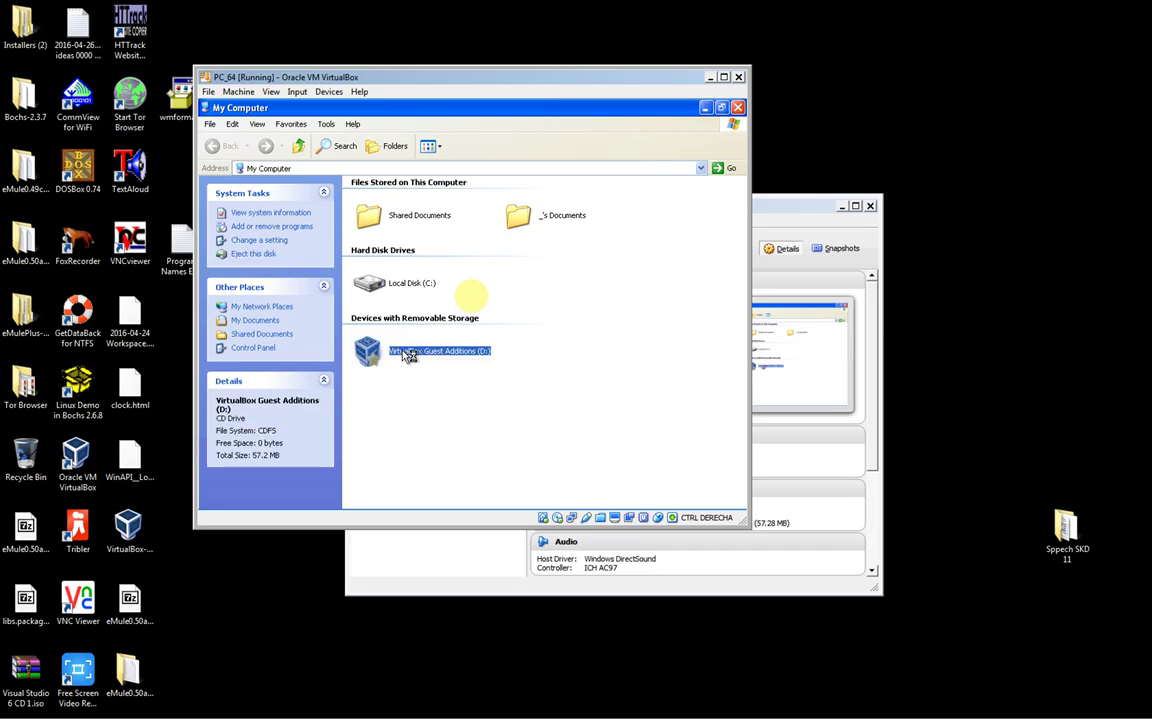
{"action": "double_click", "coordinate": [406, 354]}
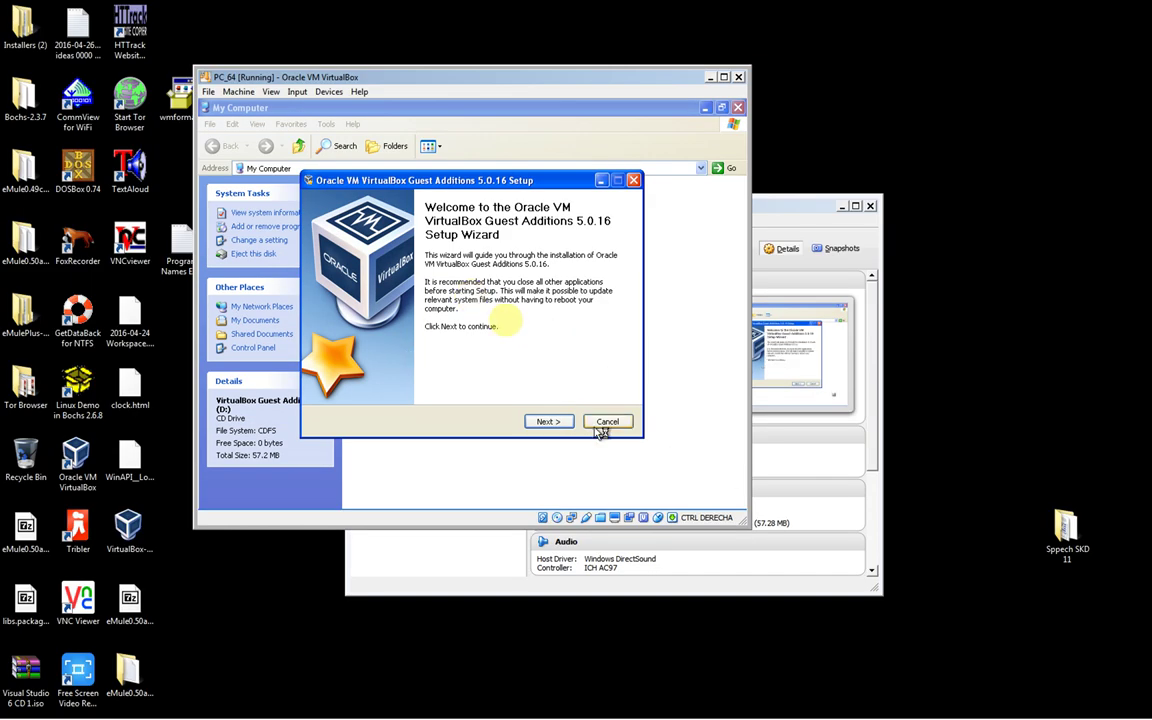
{"action": "left_click", "coordinate": [550, 421]}
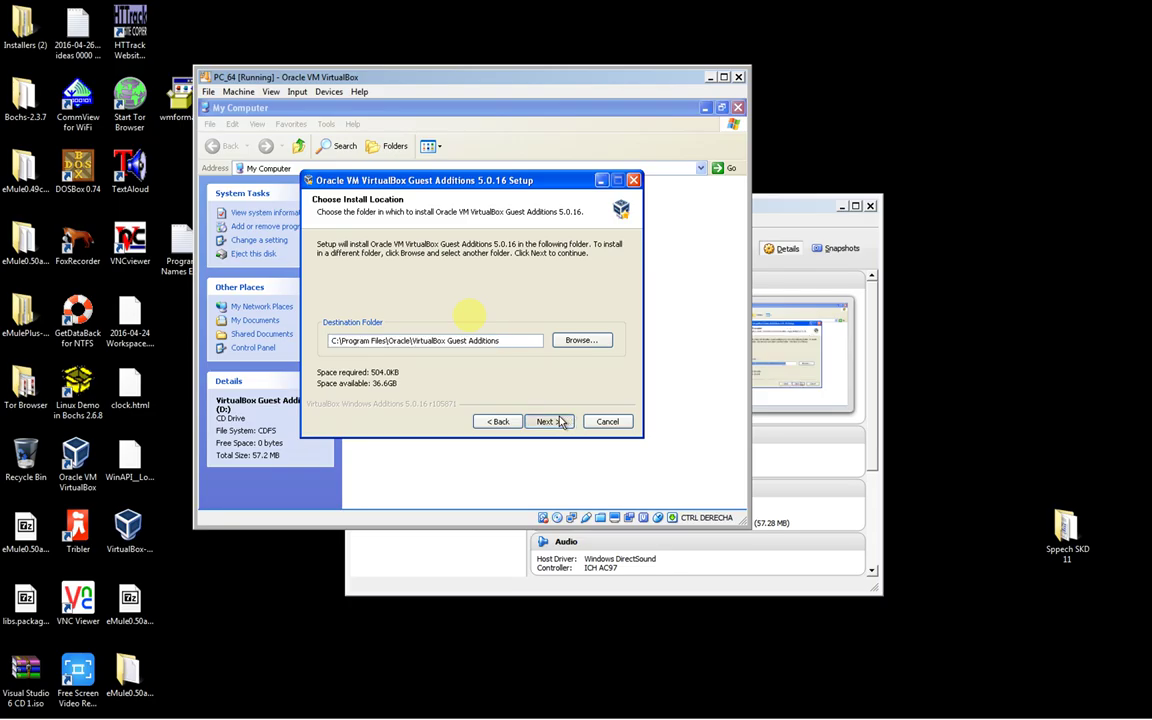
{"action": "left_click", "coordinate": [549, 421]}
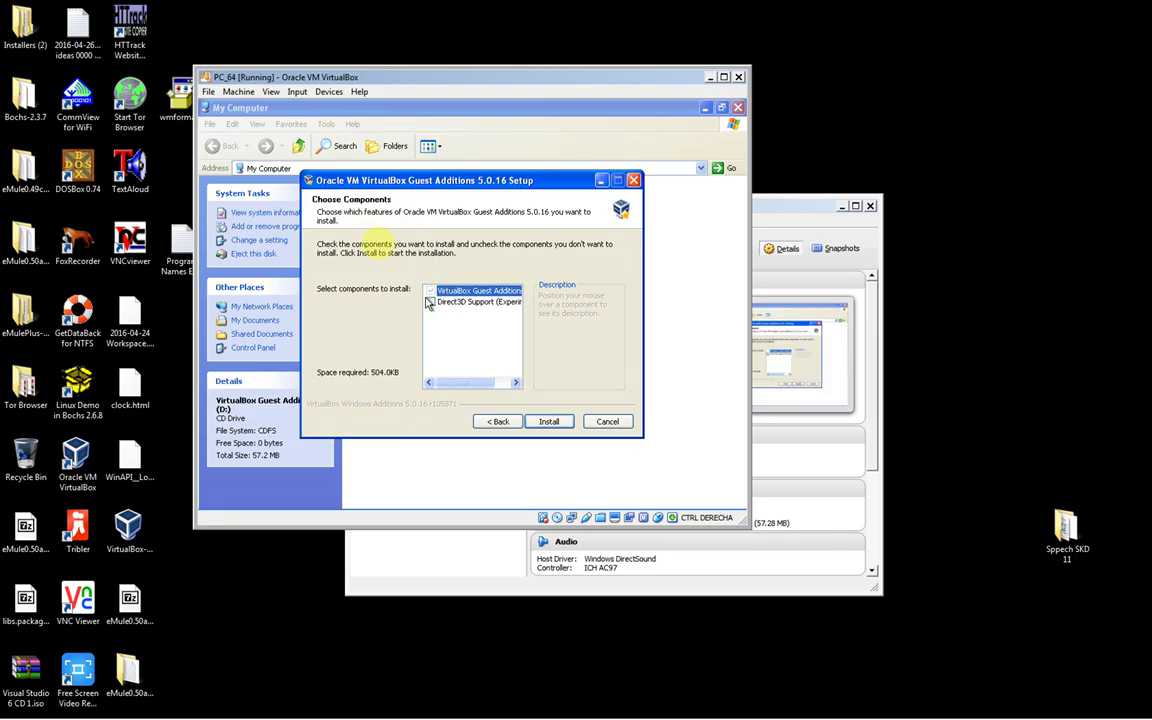
- Try to include Direct3D Support among the Guest Additions components to install
{"action": "mouse_move", "coordinate": [433, 304]}
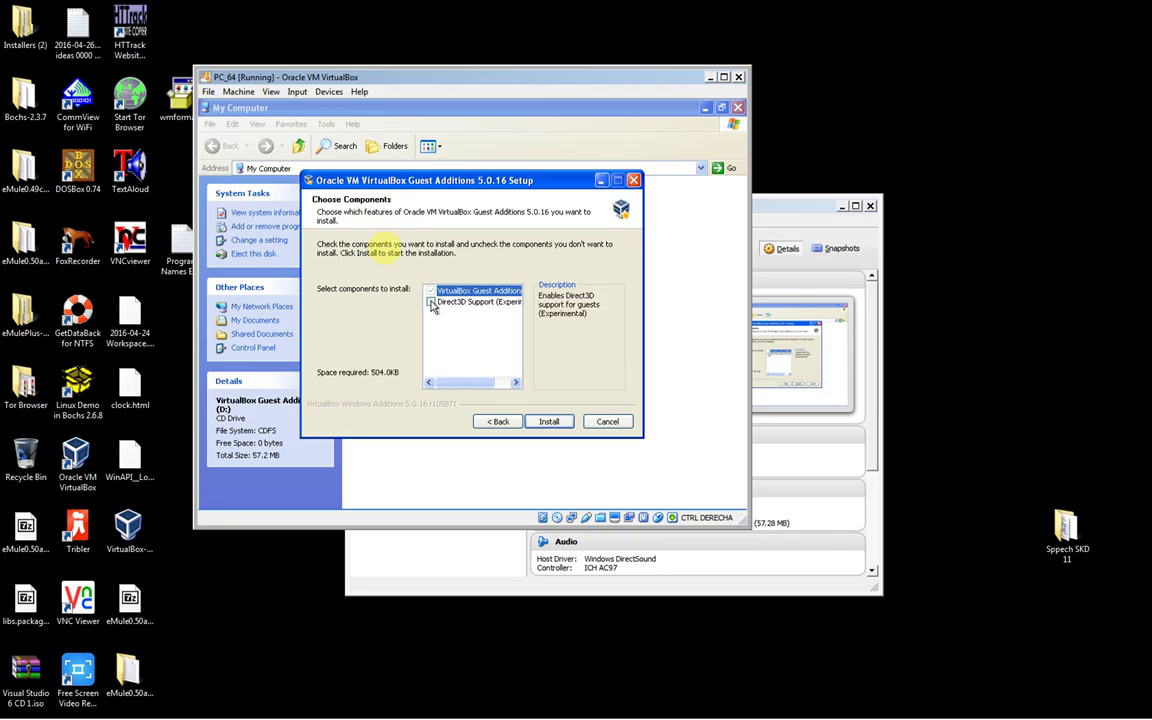
{"action": "left_click", "coordinate": [431, 302]}
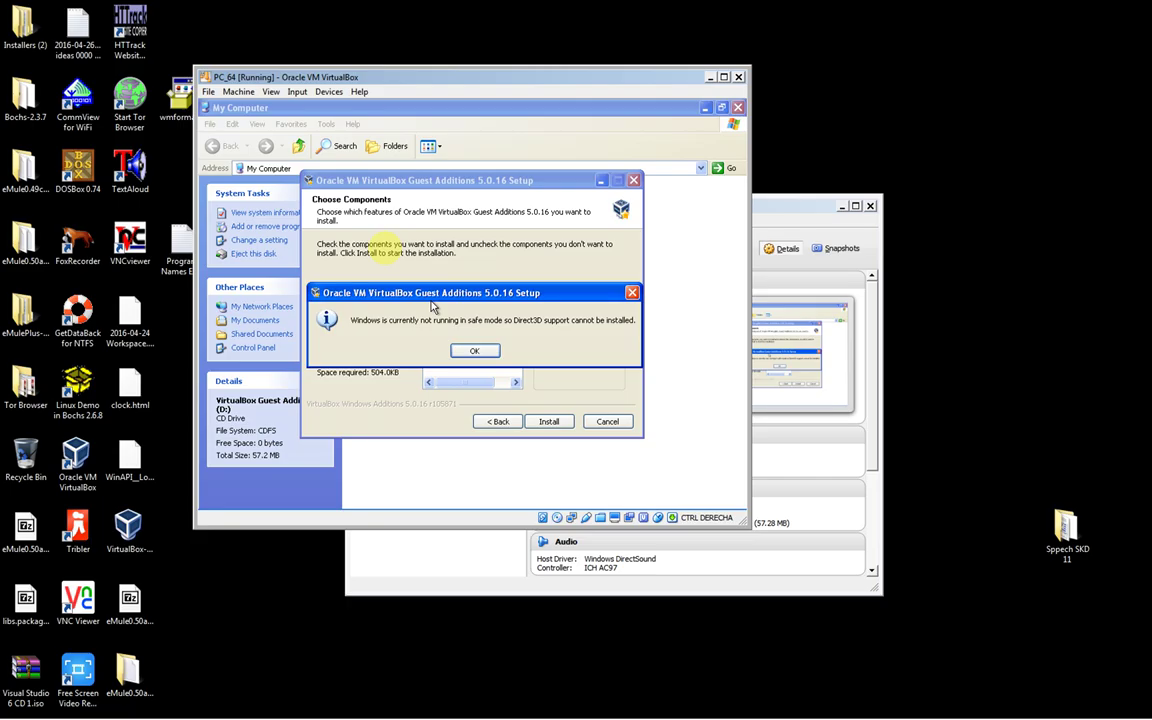
{"action": "key", "text": "Return"}
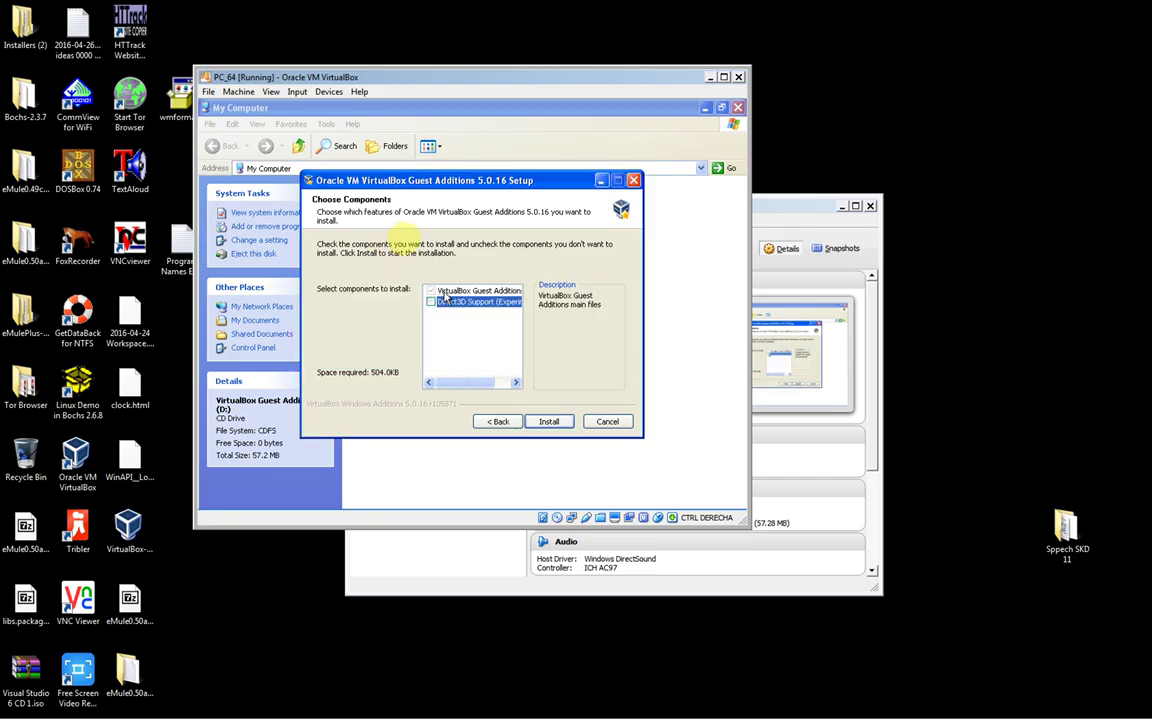
{"action": "left_click", "coordinate": [447, 301]}
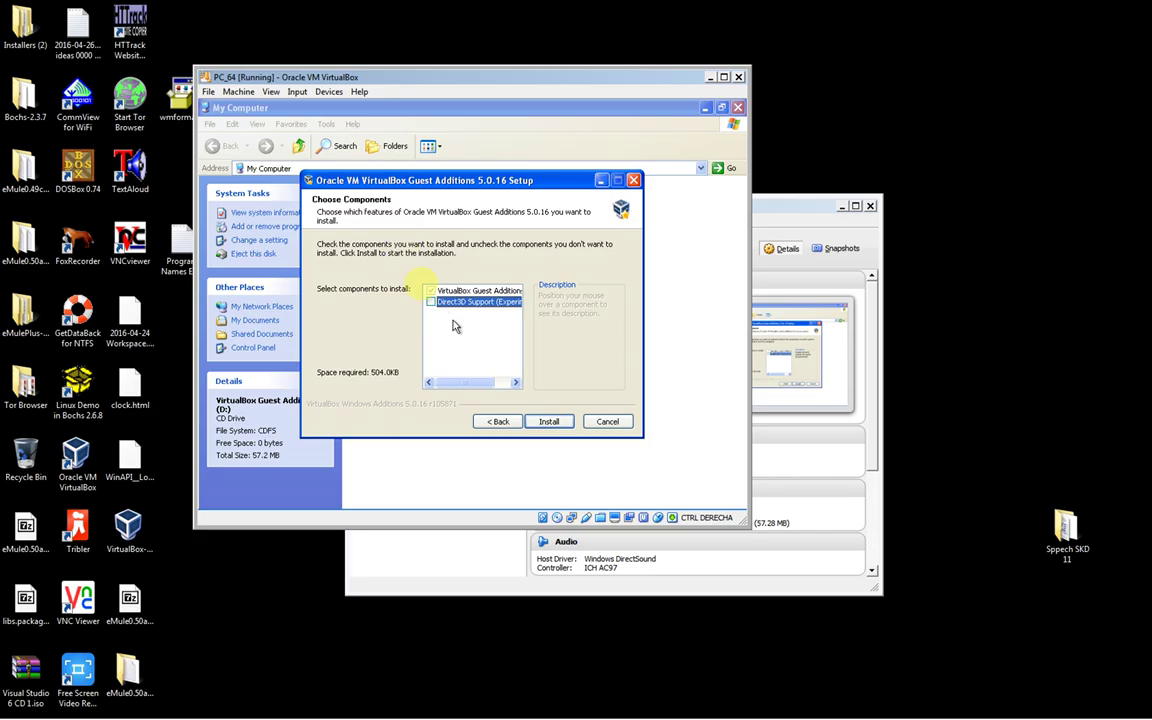
- Install Guest Additions without Direct3D Support, close My Computer, and finish the setup with an immediate reboot
{"action": "left_click", "coordinate": [549, 422]}
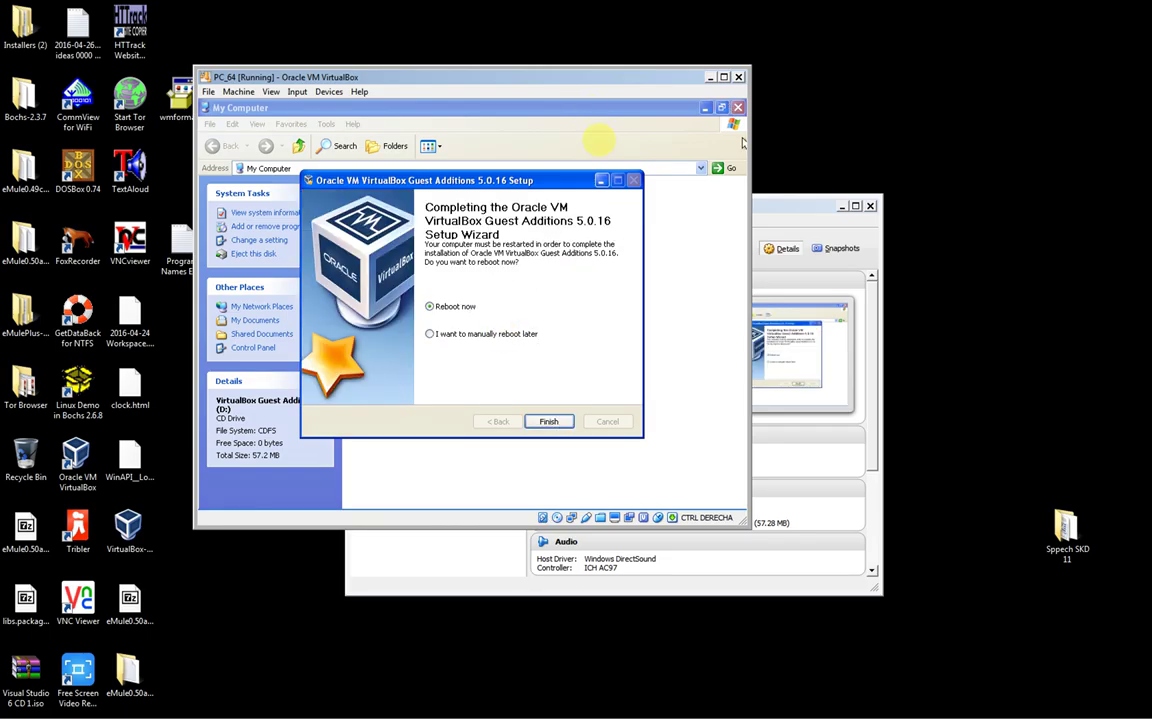
{"action": "key", "text": "Return"}
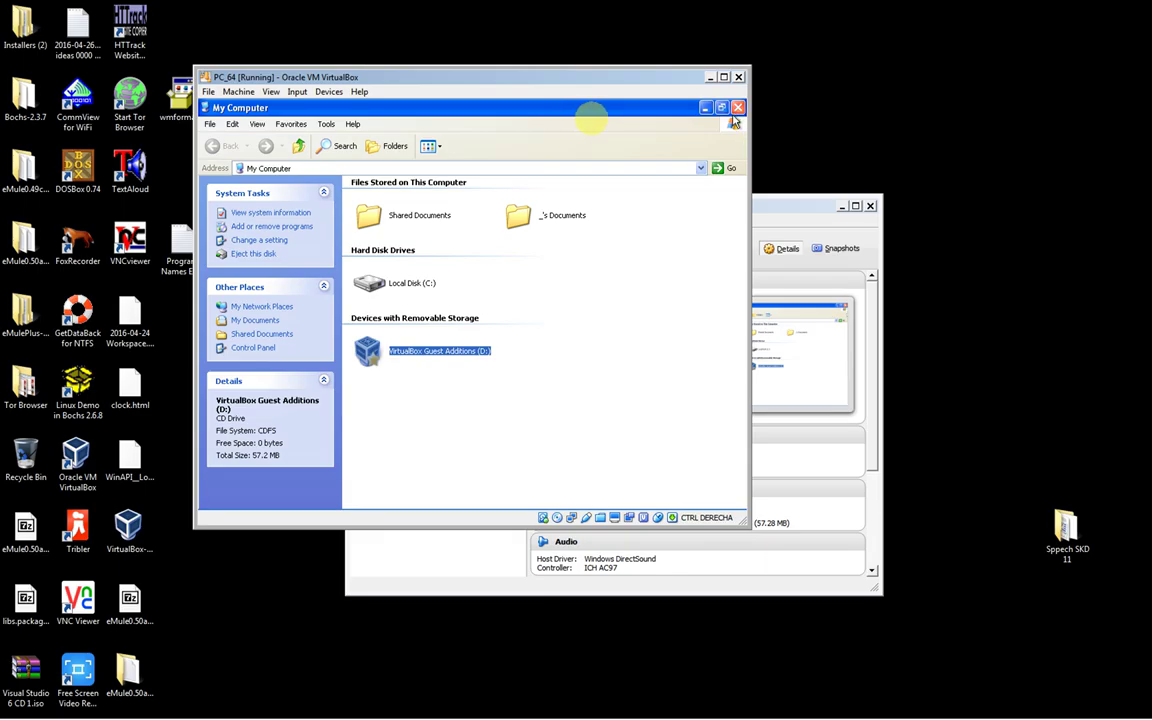
{"action": "left_click", "coordinate": [737, 108]}
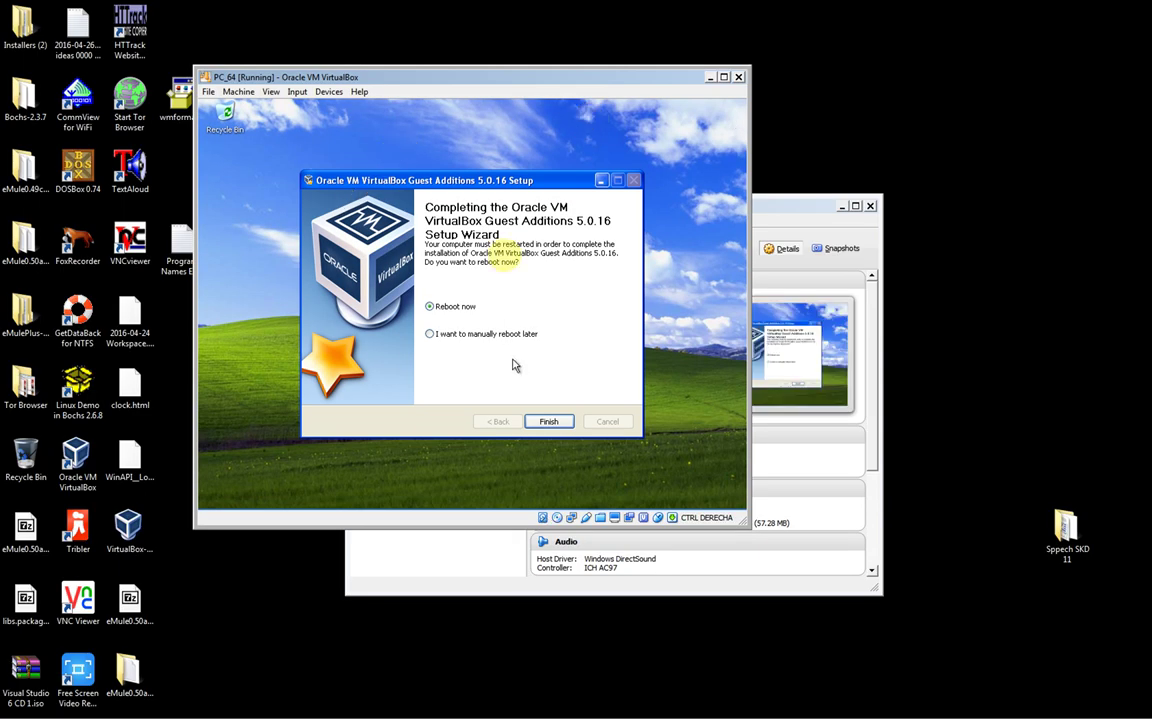
{"action": "left_click", "coordinate": [550, 424]}
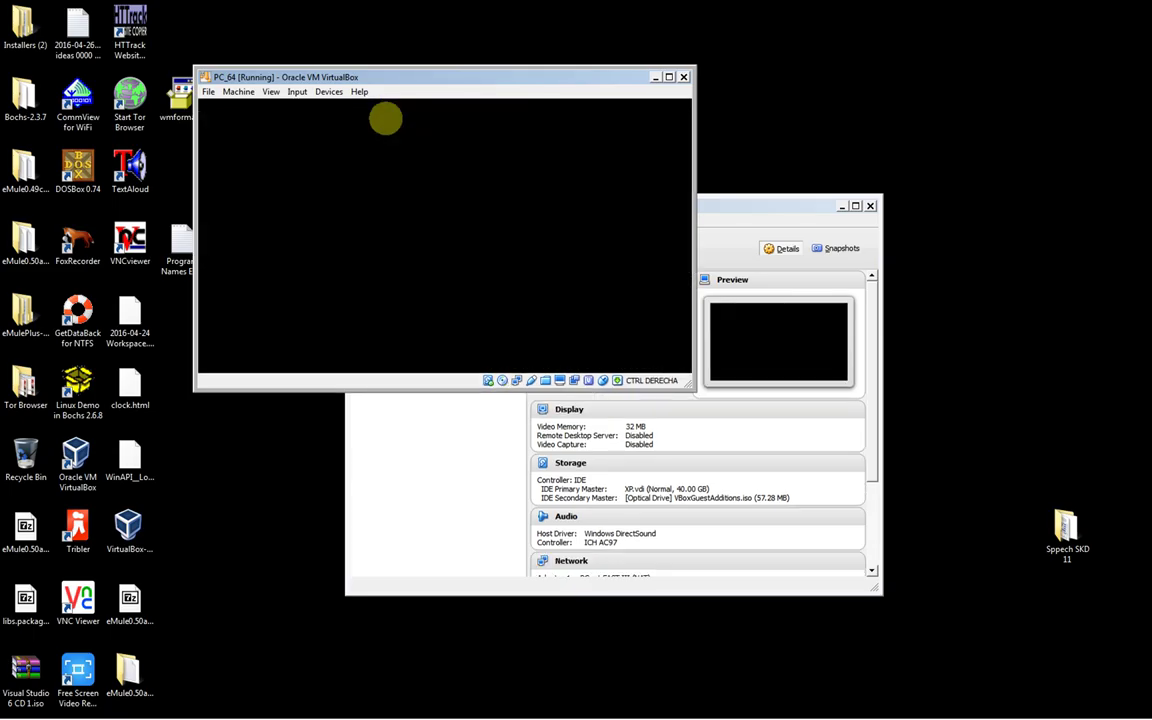
- Boot the guest into Safe Mode with Networking, log on with the non-Administrator account, and proceed in safe mode
{"action": "key", "text": "F8"}
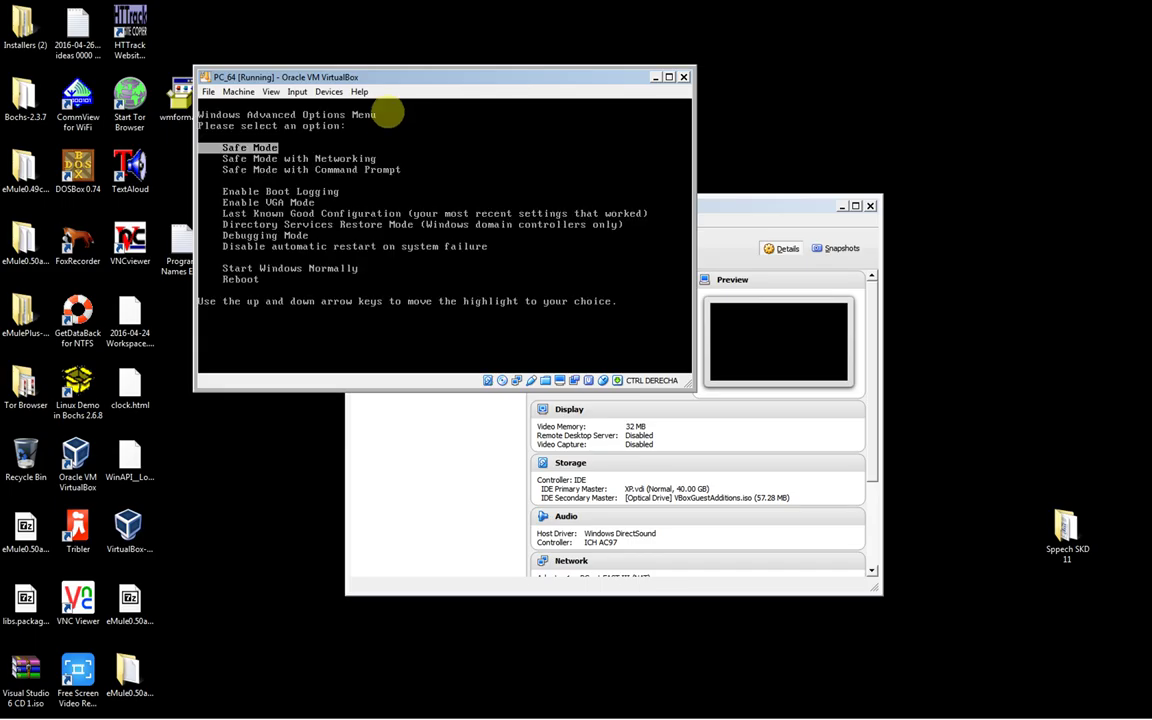
{"action": "key", "text": "Down"}
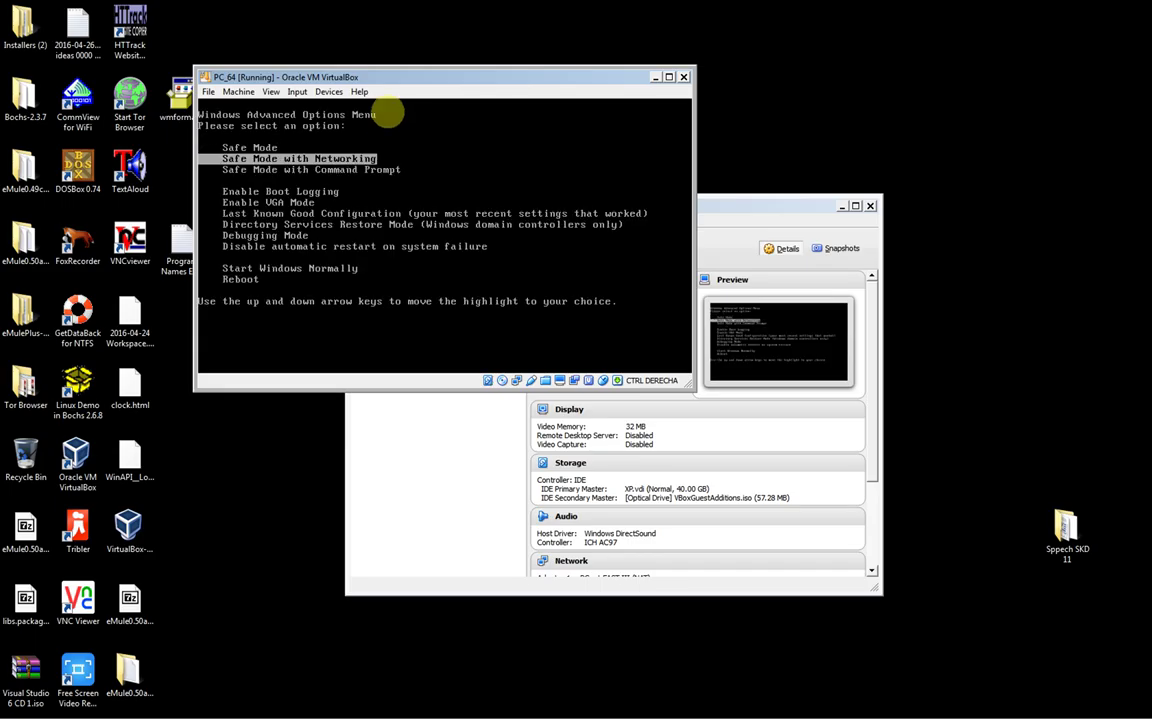
{"action": "key", "text": "Return"}
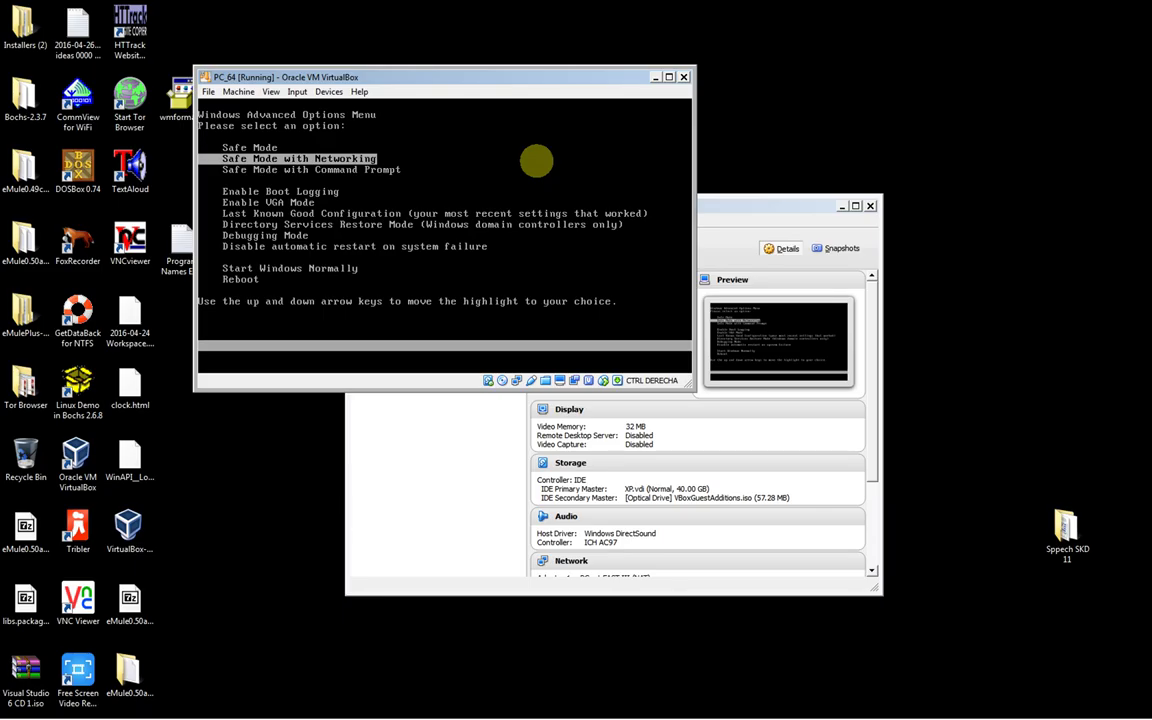
{"action": "key", "text": "Return"}
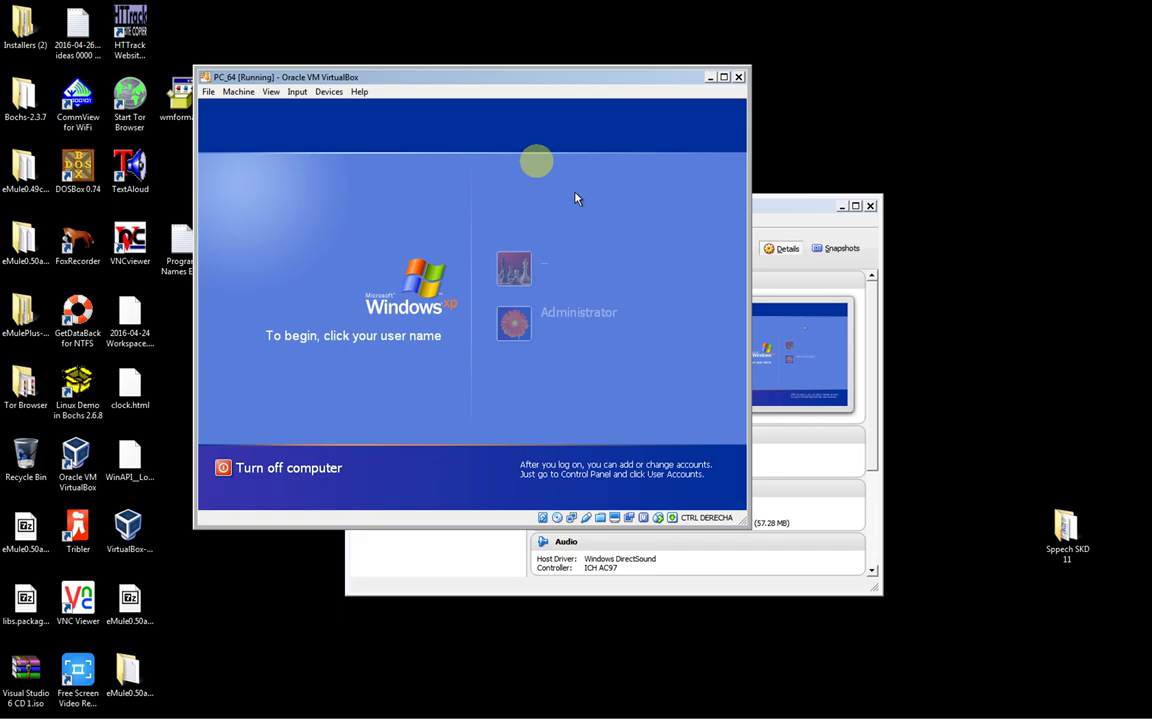
{"action": "left_click", "coordinate": [507, 265]}
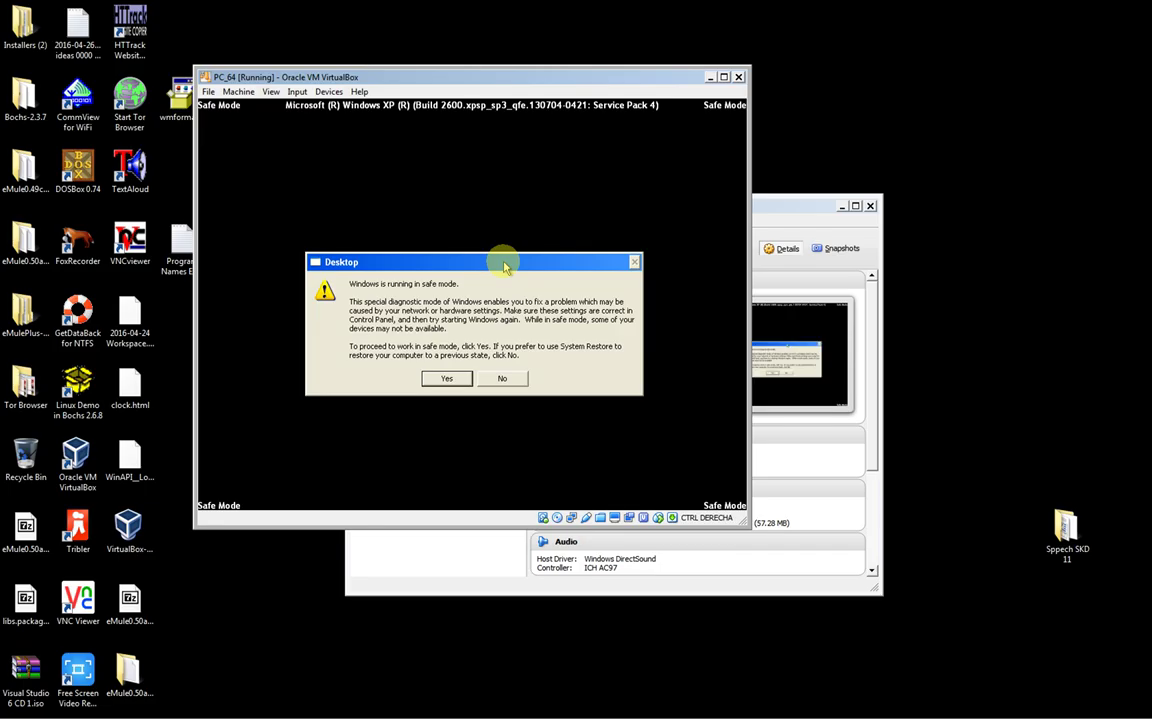
{"action": "left_click", "coordinate": [446, 380]}
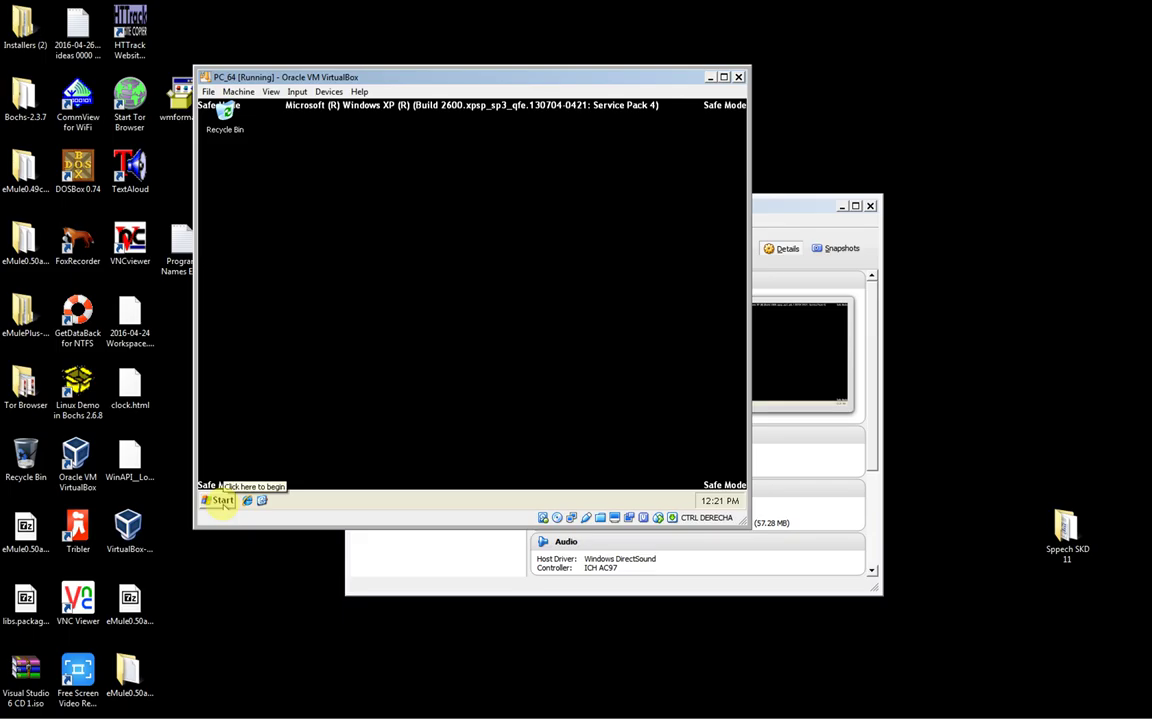
- Launch the VirtualBox Guest Additions setup from drive D: through My Computer in the safe-mode guest
{"action": "left_click", "coordinate": [223, 502]}
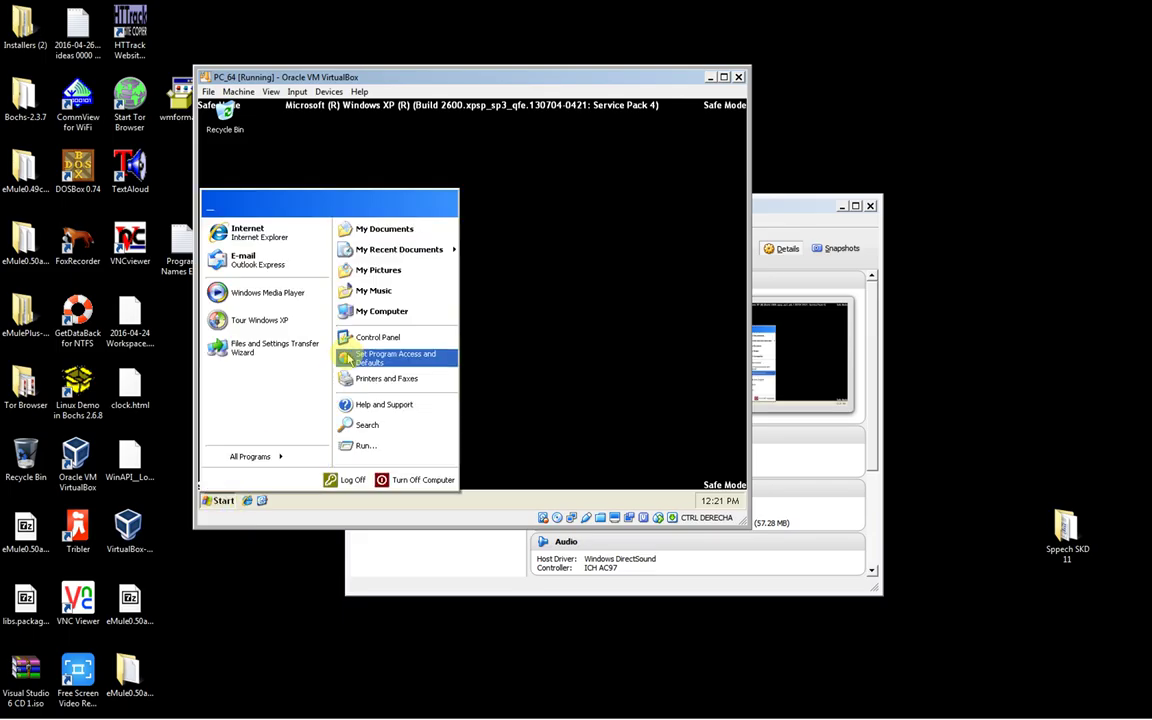
{"action": "left_click", "coordinate": [363, 312]}
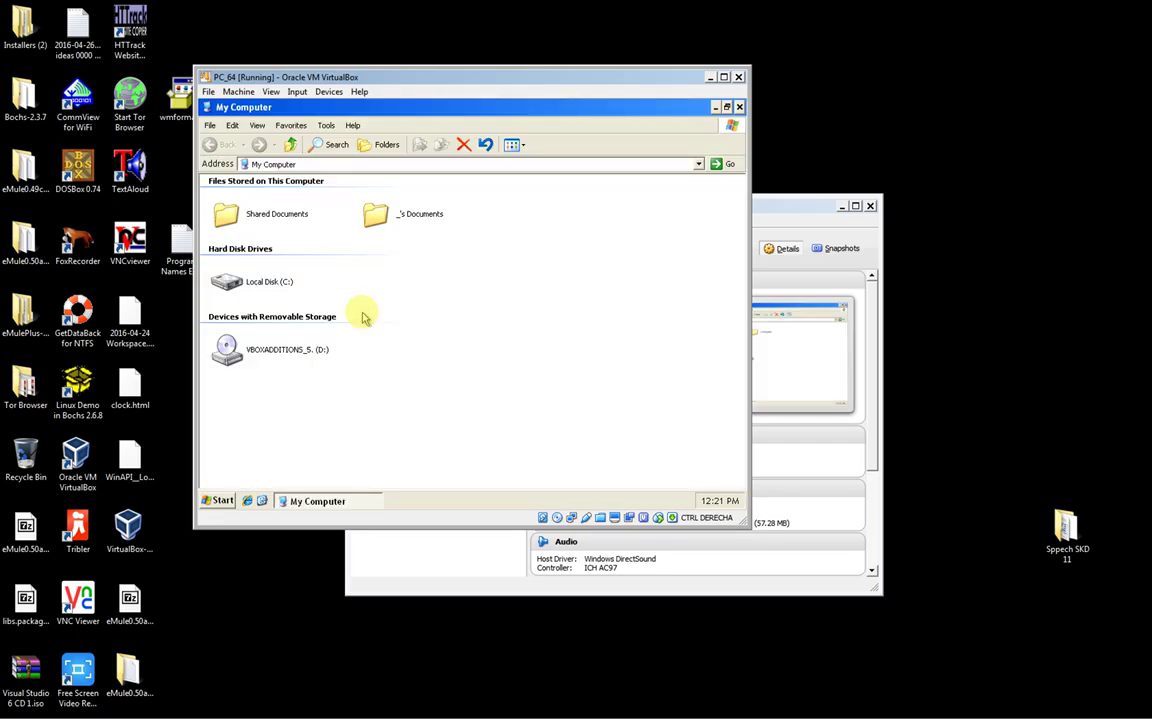
{"action": "left_click", "coordinate": [285, 354]}
{"action": "double_click", "coordinate": [288, 357]}
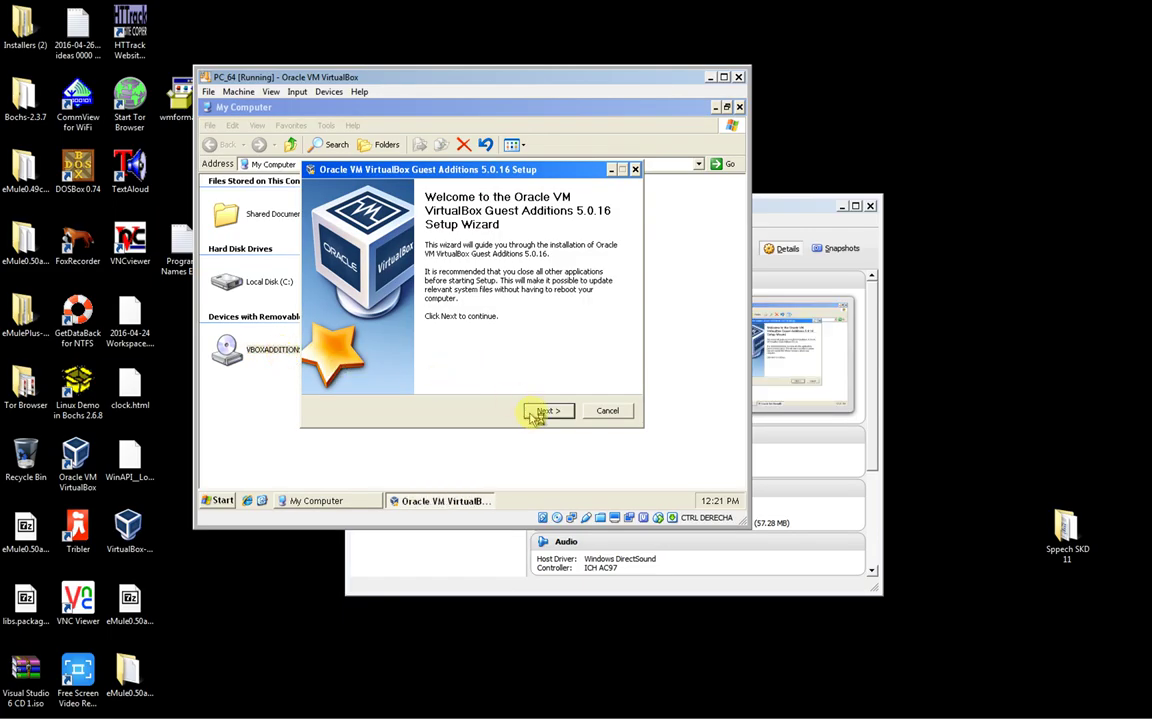
- Accept the default install location, include Direct3D Support among the components, and start installing Guest Additions
{"action": "left_click", "coordinate": [540, 411]}
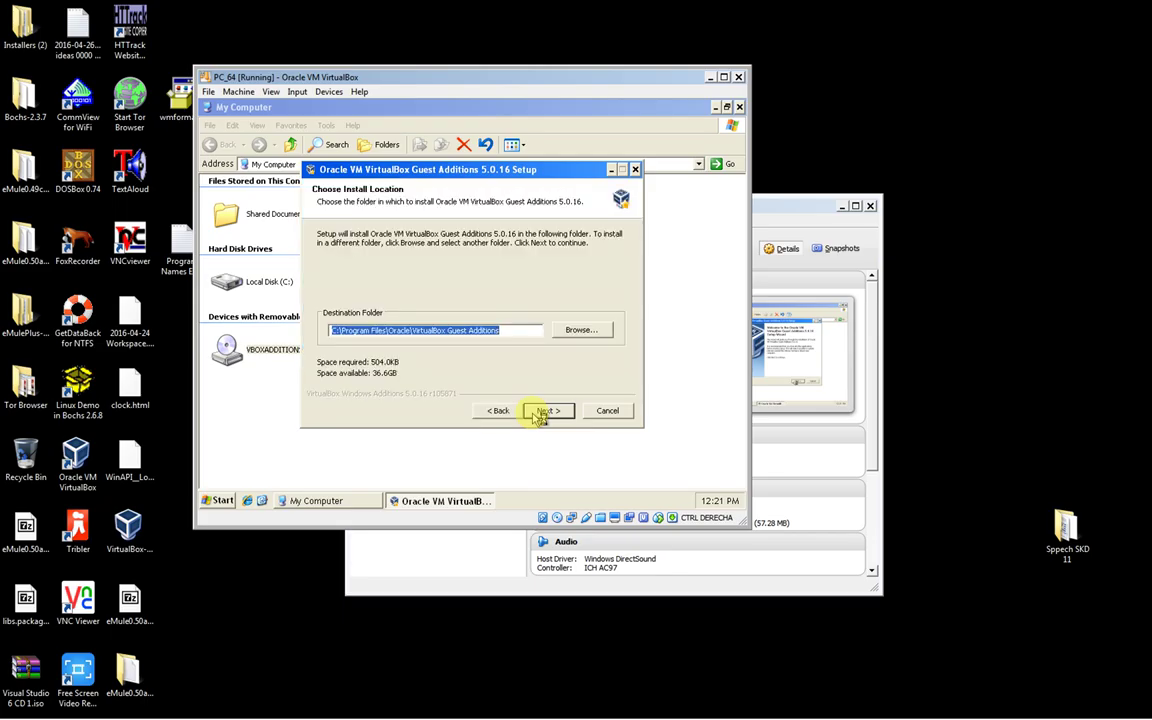
{"action": "left_click", "coordinate": [540, 411]}
{"action": "left_click", "coordinate": [431, 292]}
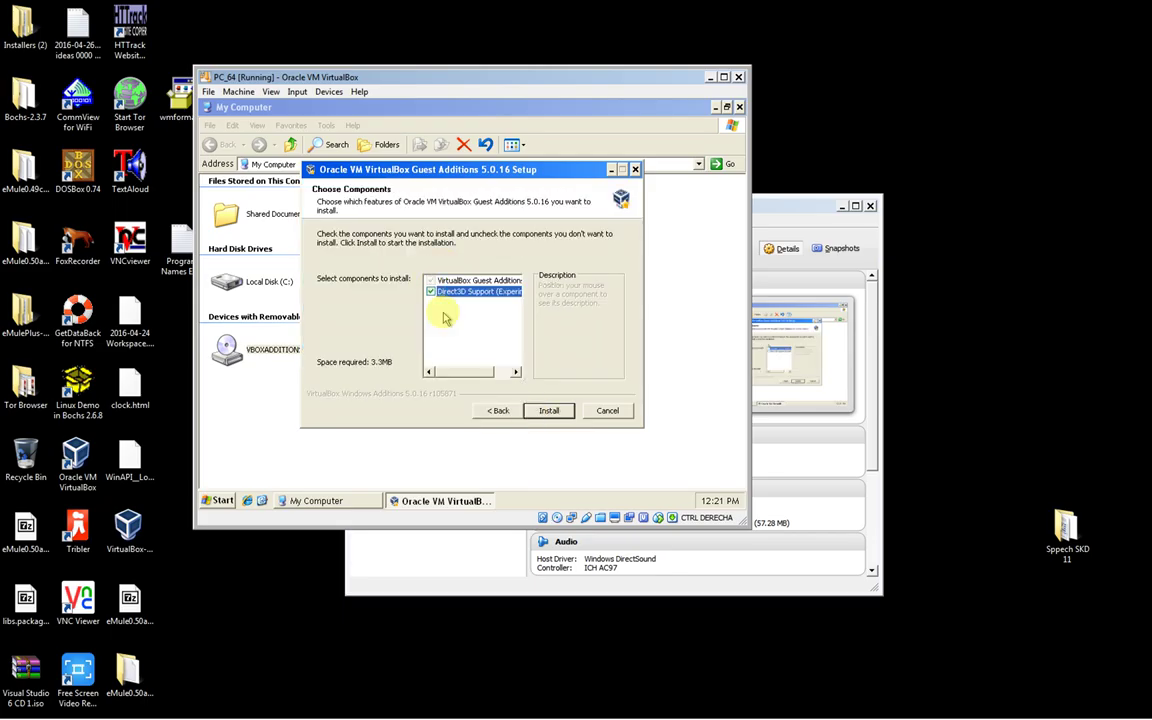
{"action": "left_click", "coordinate": [549, 410]}
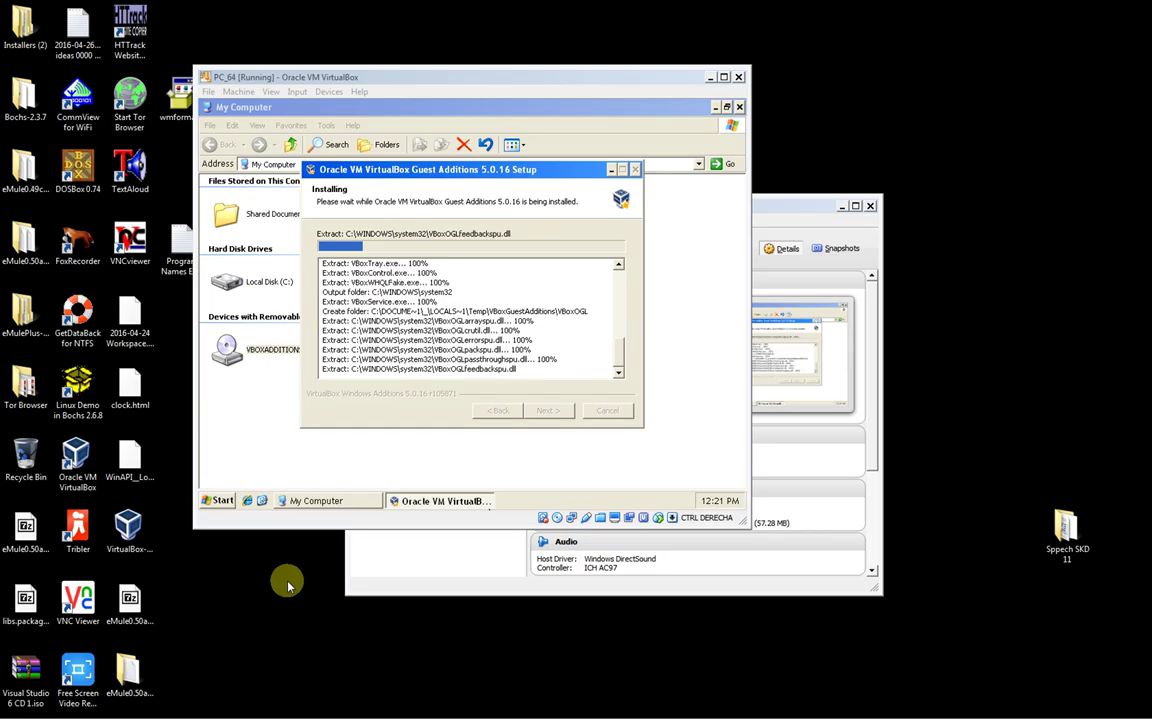
{"action": "key", "text": "alt+Tab"}
{"action": "key", "text": "alt+Tab"}
{"action": "key", "text": "alt+Tab"}
{"action": "key", "text": "alt+Tab"}
{"action": "key", "text": "alt+Tab"}
{"action": "key", "text": "alt+Tab"}
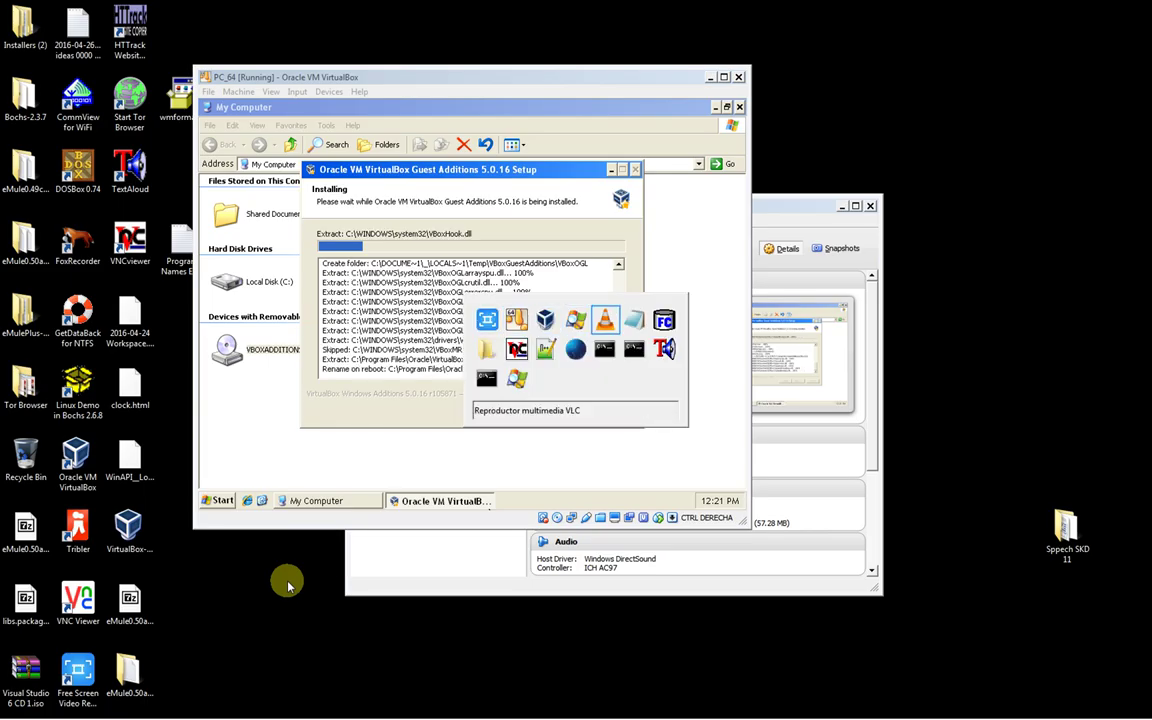
{"action": "key", "text": "alt+Tab"}
{"action": "key", "text": "alt+Tab"}
{"action": "key", "text": "alt+Tab"}
{"action": "key", "text": "alt+Tab"}
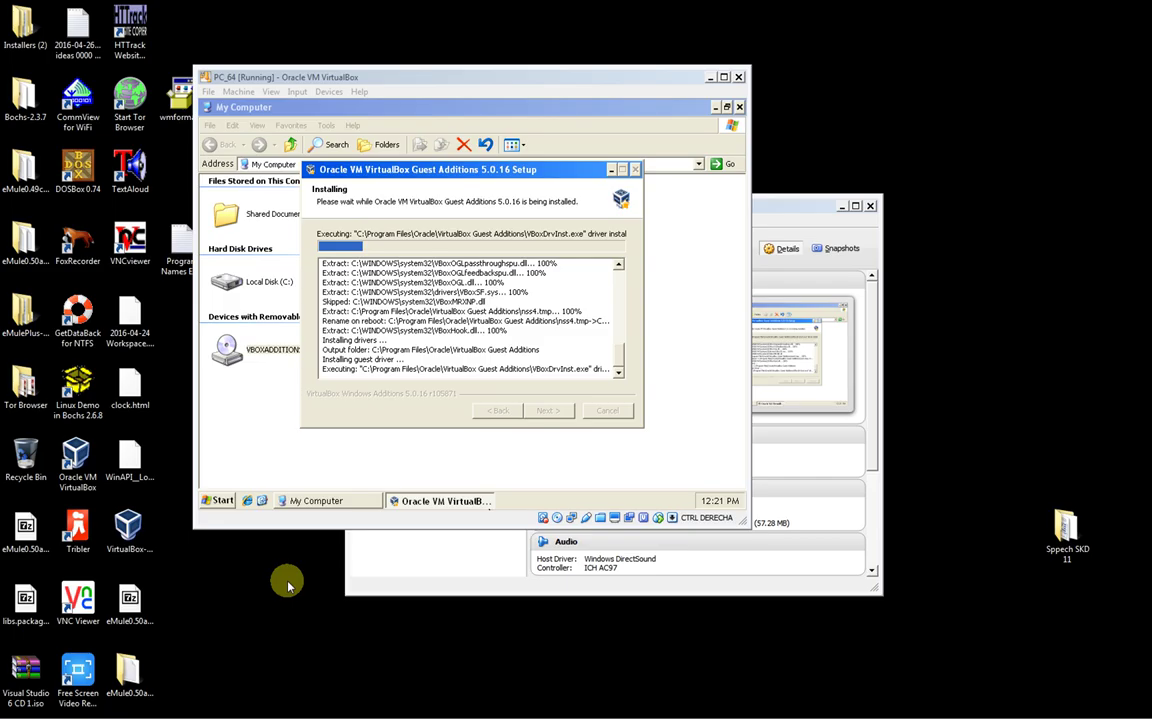
{"action": "left_click", "coordinate": [289, 495]}
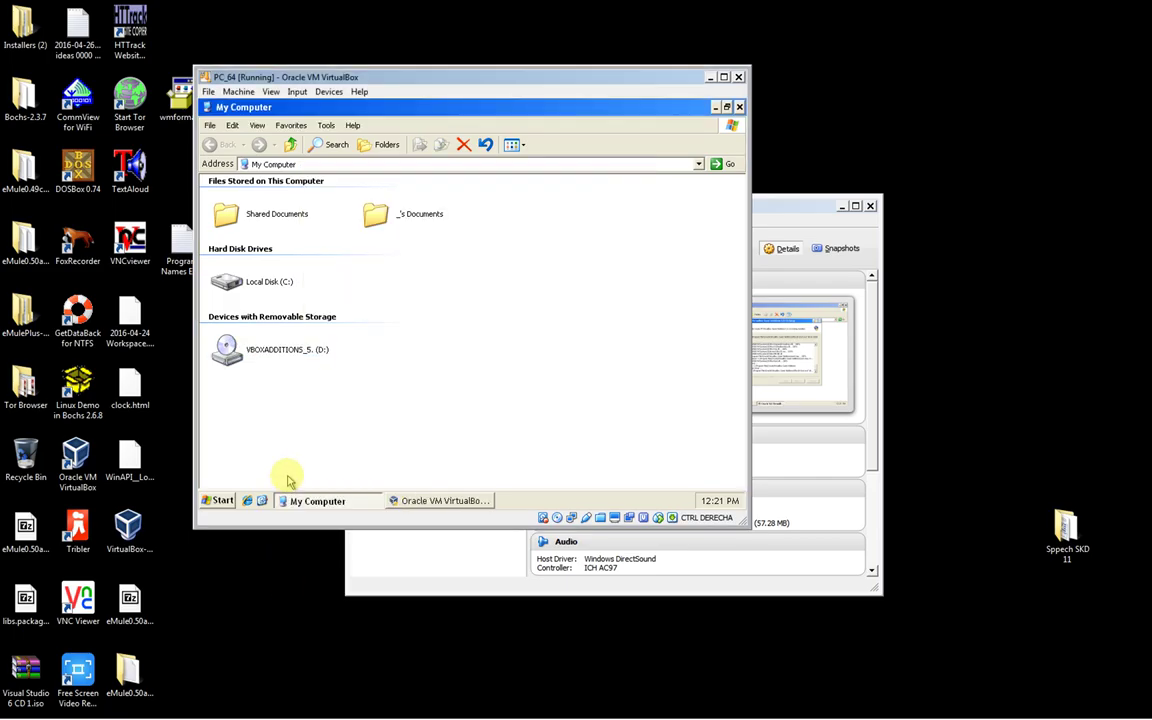
{"action": "left_click", "coordinate": [394, 497]}
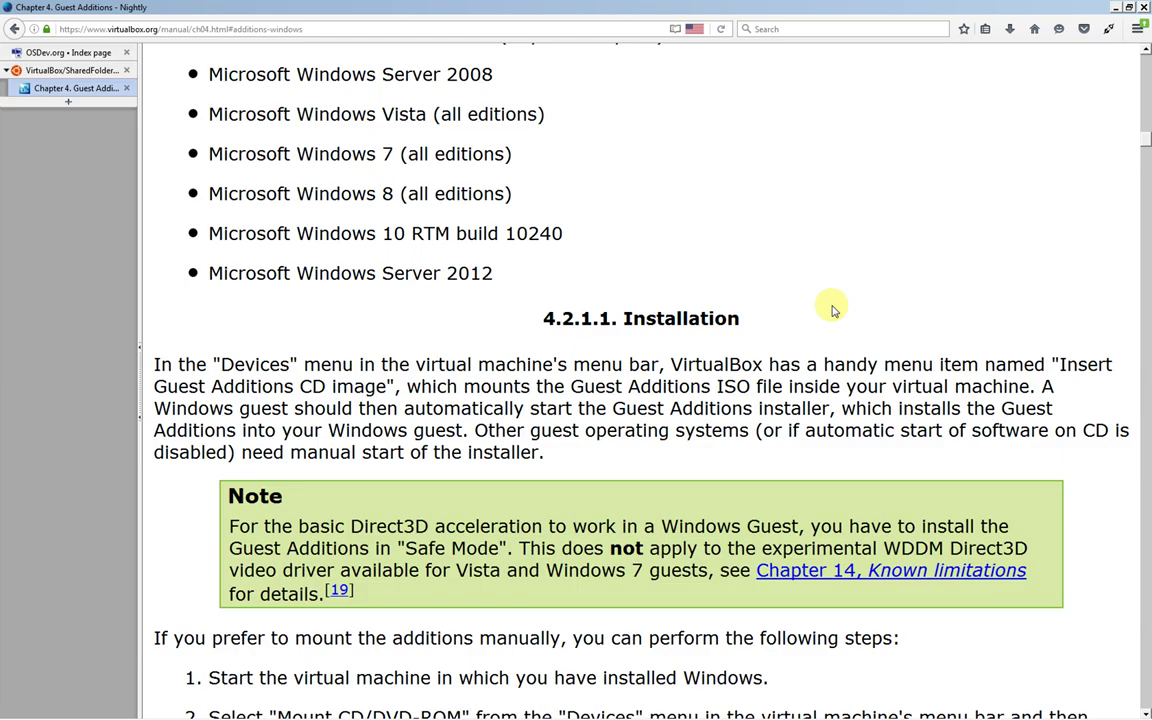
- Read the Windows Guest Additions installation instructions in the VirtualBox manual in the browser, and check the installer's progress in the guest
{"action": "scroll", "coordinate": [833, 310], "scroll_direction": "down", "scroll_amount": 2}
{"action": "scroll", "coordinate": [833, 310], "scroll_direction": "down", "scroll_amount": 4}
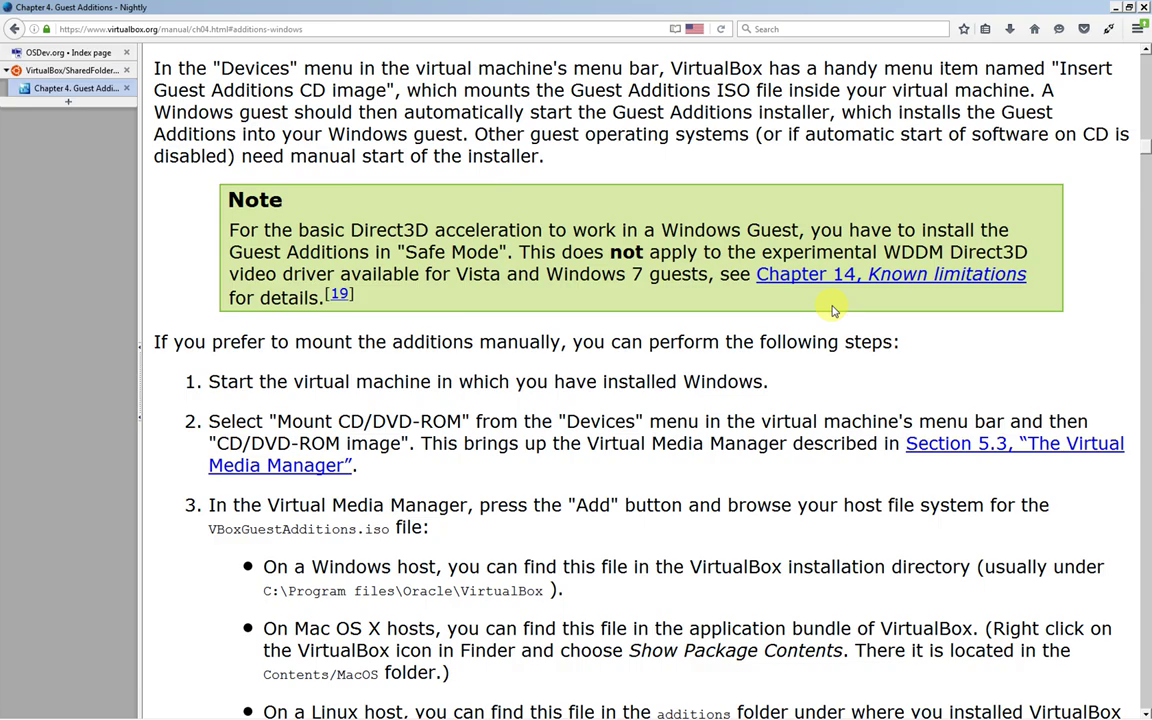
{"action": "scroll", "coordinate": [833, 310], "scroll_direction": "down", "scroll_amount": 15}
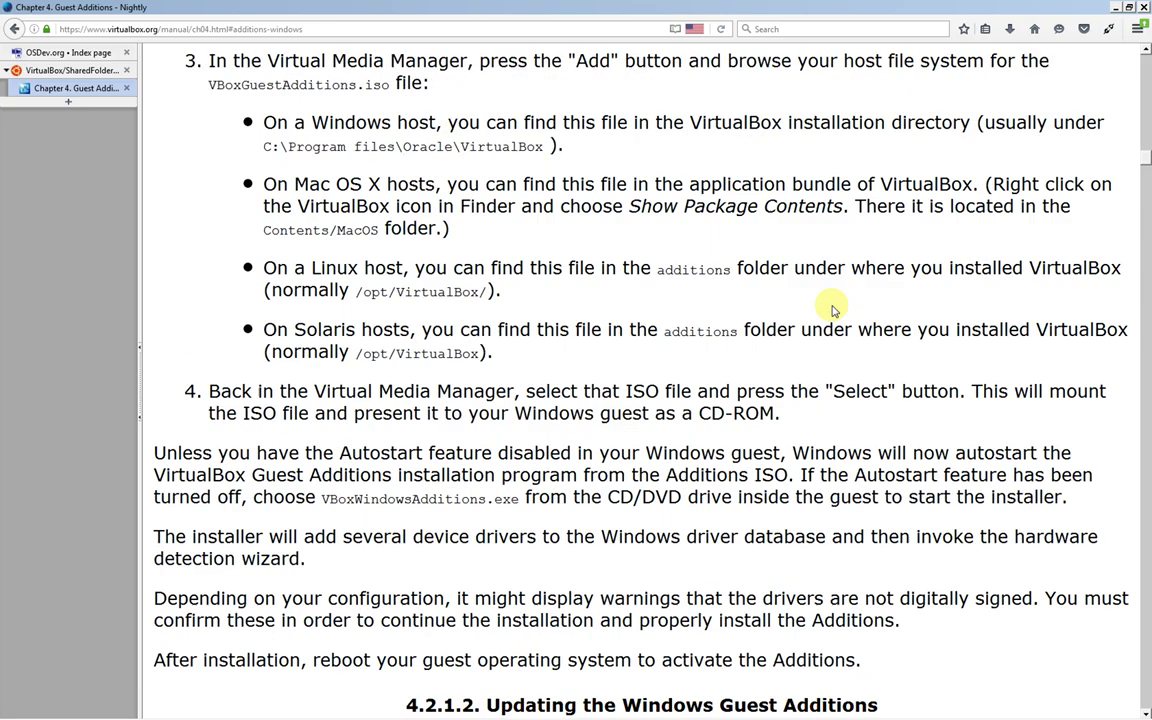
{"action": "scroll", "coordinate": [833, 310], "scroll_direction": "up", "scroll_amount": 6}
{"action": "scroll", "coordinate": [833, 310], "scroll_direction": "down", "scroll_amount": 3}
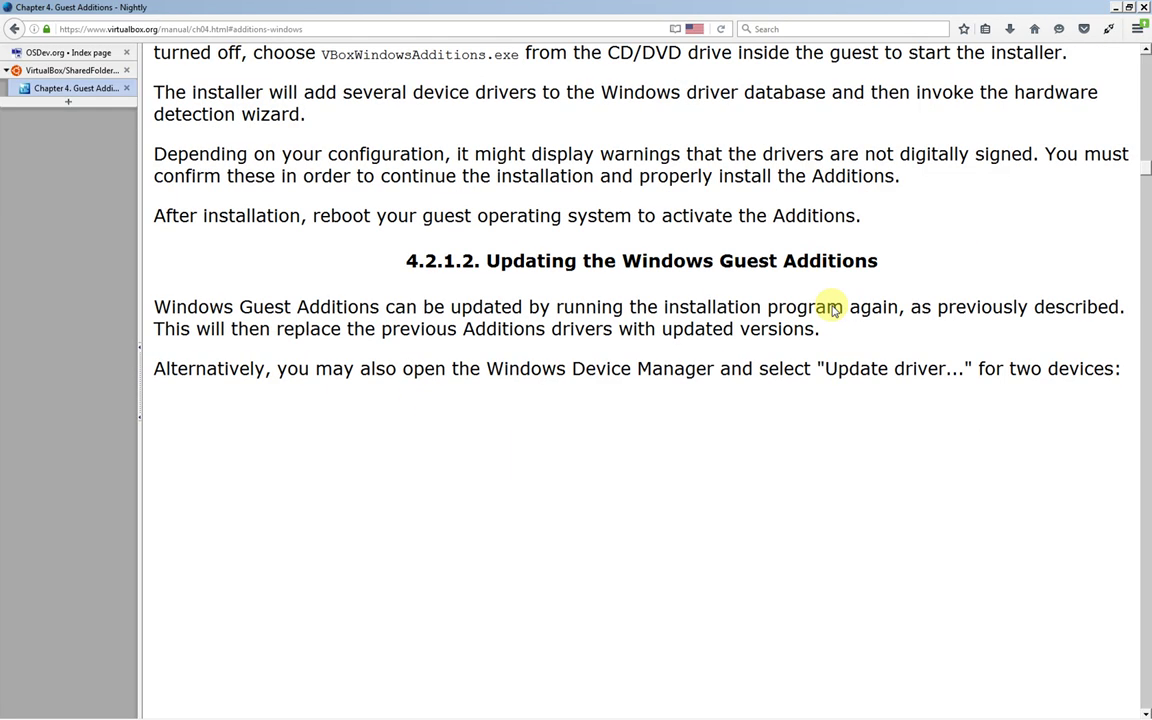
{"action": "key", "text": "alt+Tab"}
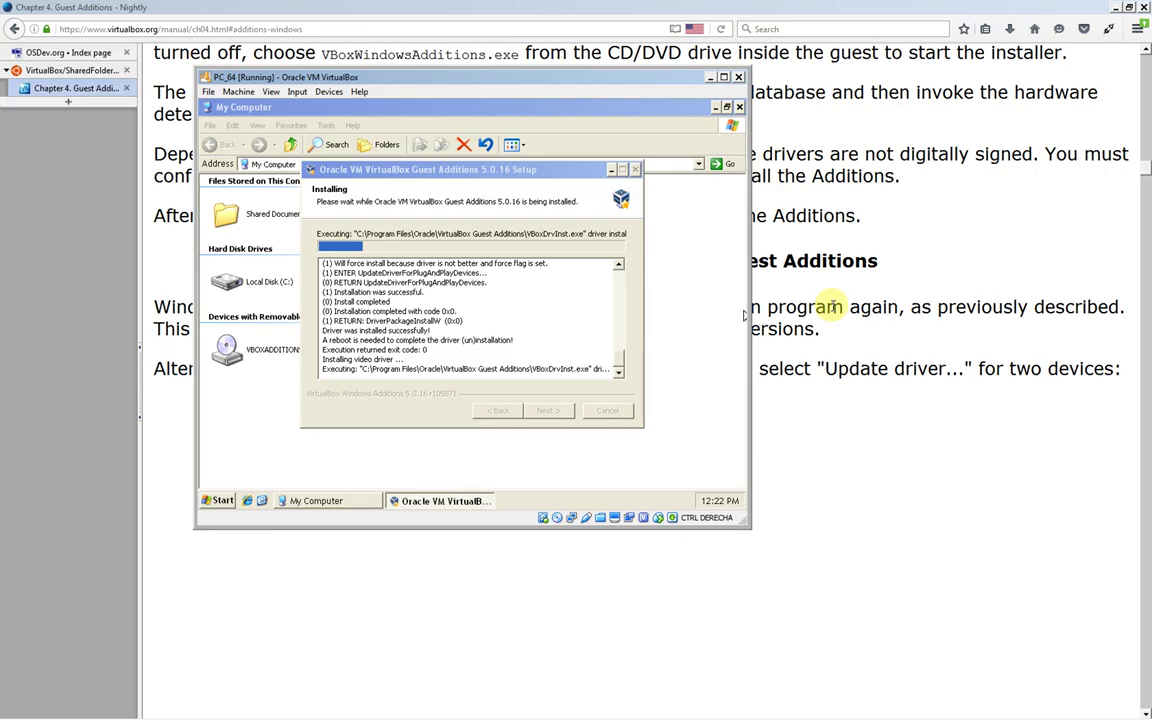
{"action": "scroll", "coordinate": [831, 306], "scroll_direction": "up", "scroll_amount": 5}
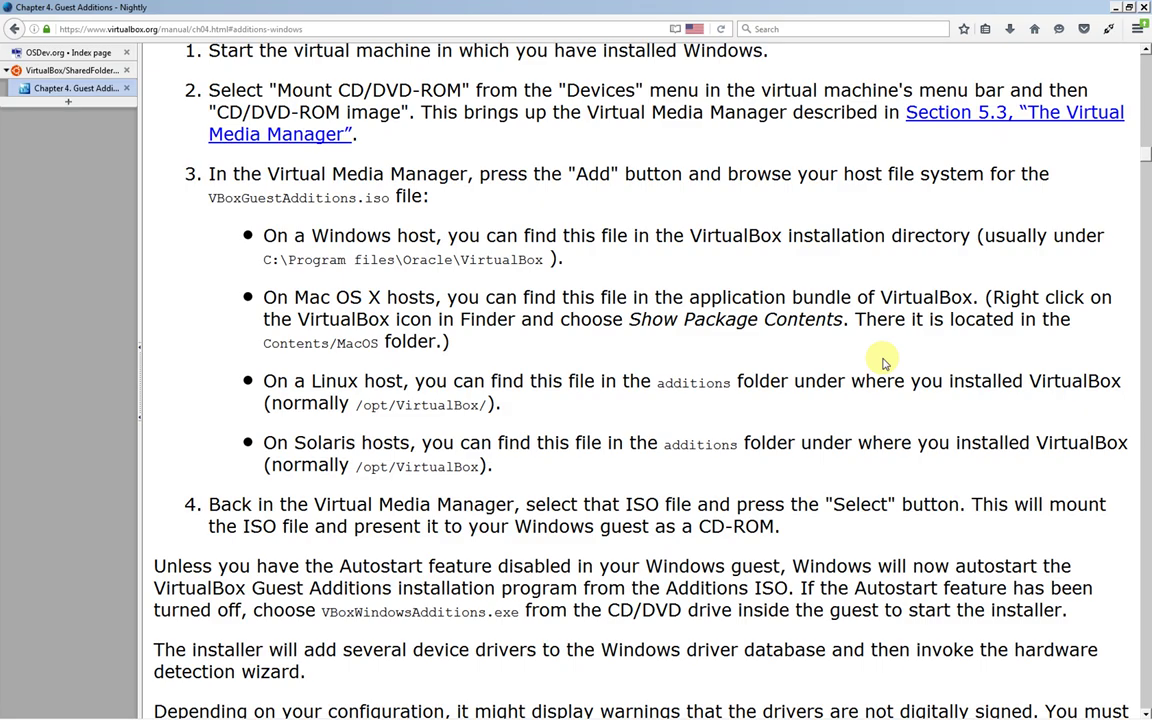
- Search the manual page for "net u" and review the instructions for manually mounting a shared folder in a Windows guest
{"action": "key", "text": "ctrl+f"}
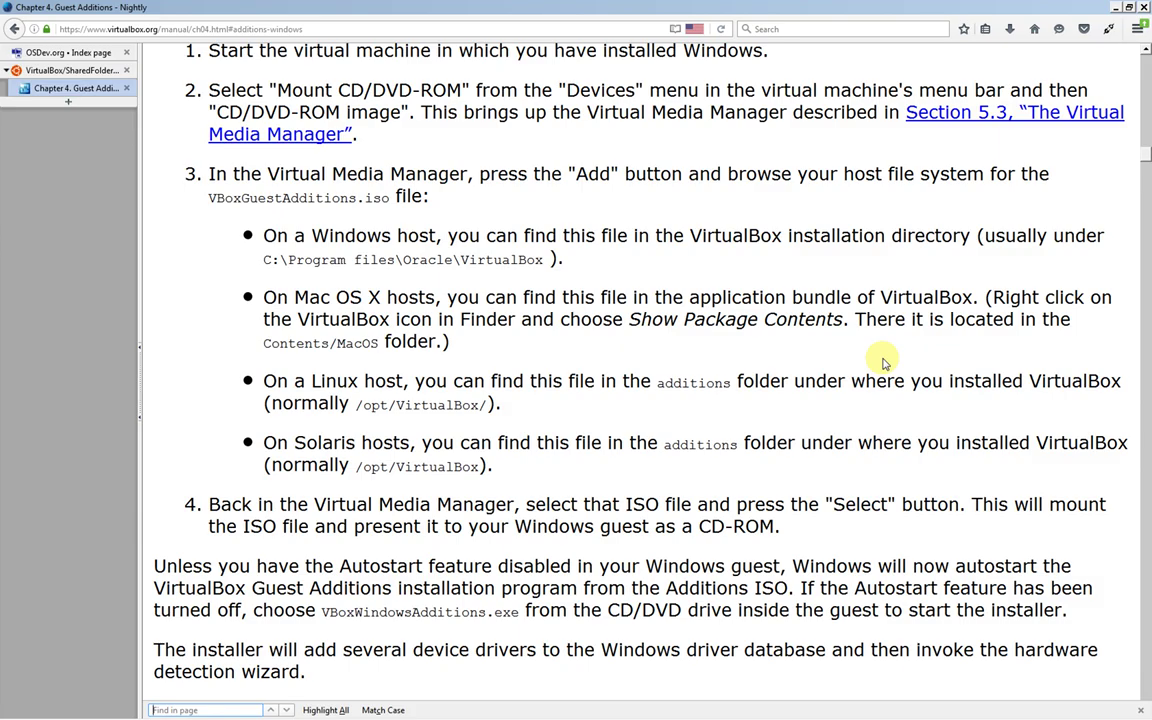
{"action": "type", "text": "net u"}
{"action": "key", "text": "Return"}
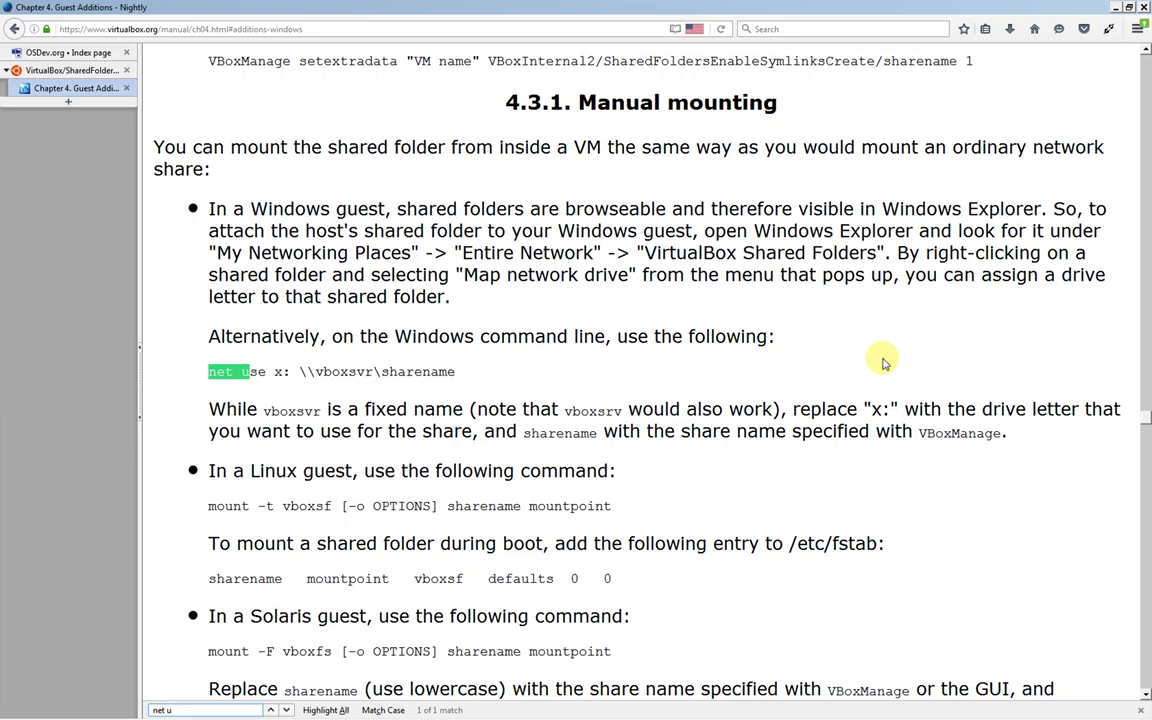
{"action": "key", "text": "alt+Tab"}
{"action": "scroll", "coordinate": [884, 362], "scroll_direction": "up", "scroll_amount": 5}
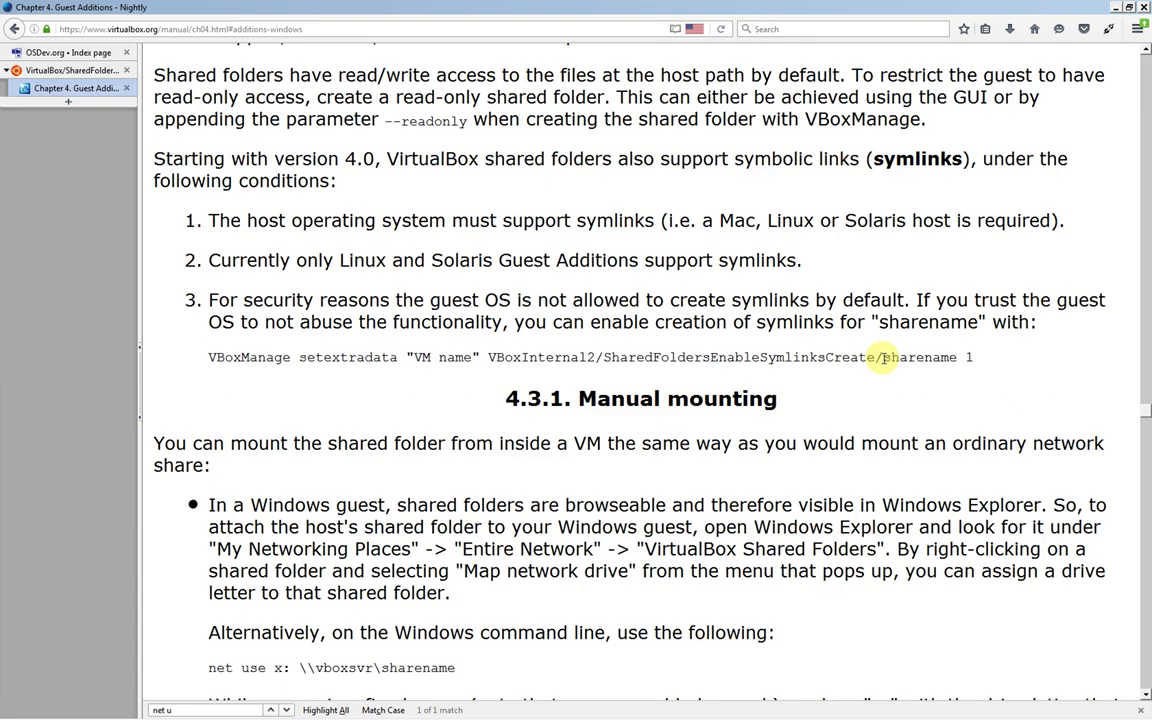